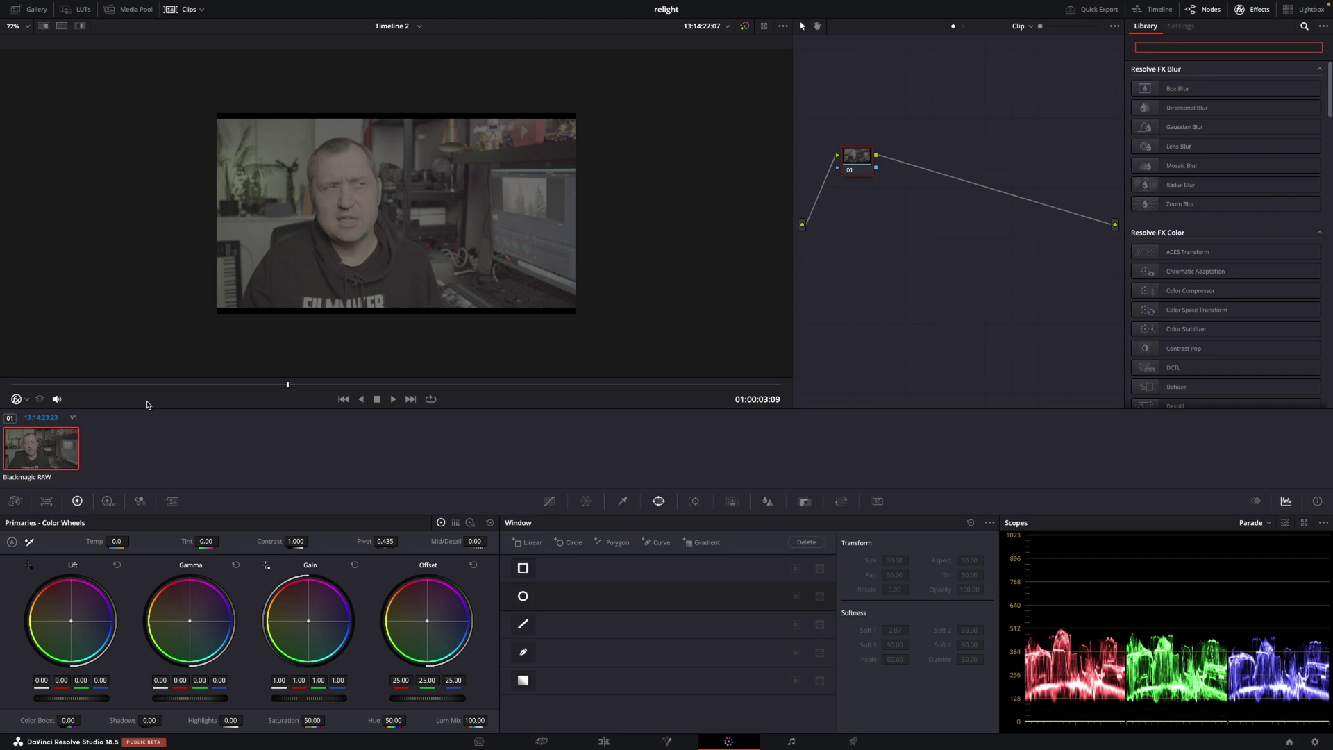
# Apply the Blackmagic Gen 5 Film to Video LUT to node 01 from the LUT library.
pyautogui.click(83, 10)
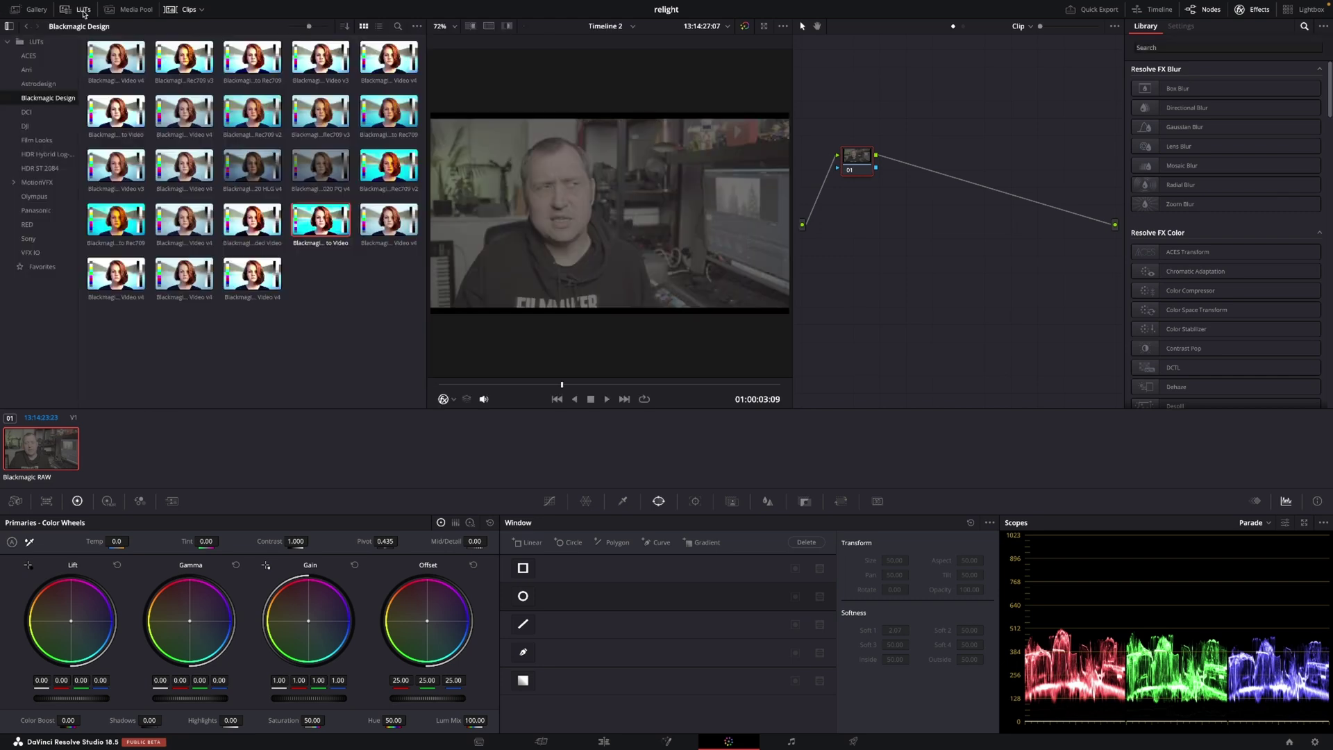
pyautogui.doubleClick(314, 226)
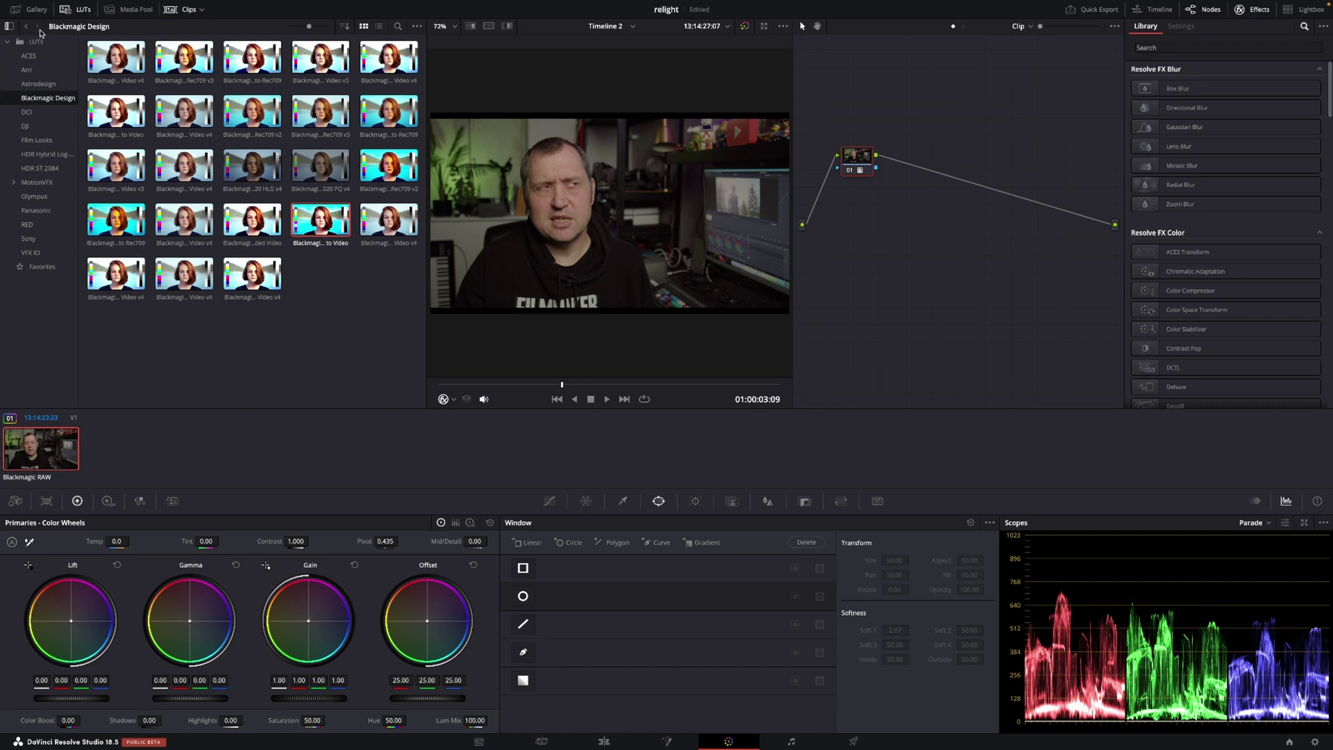
pyautogui.click(78, 10)
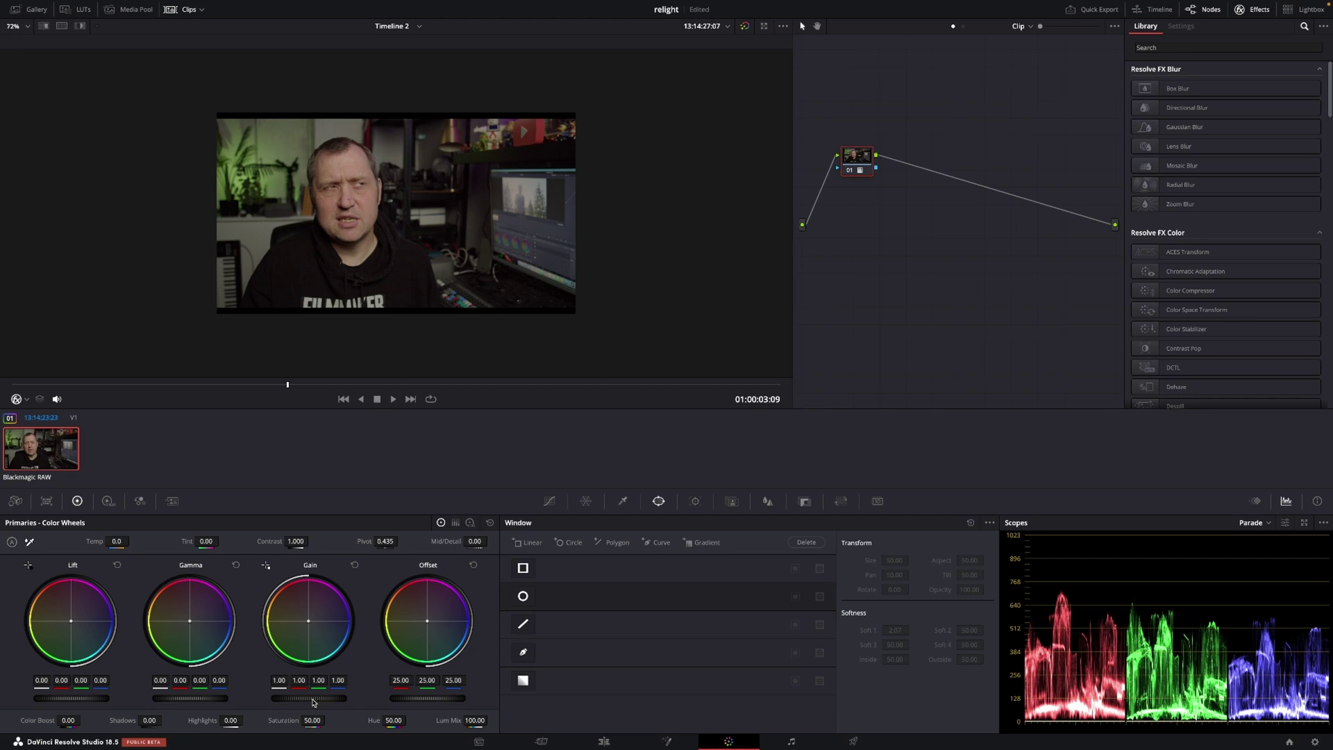
# Lower the master Gain wheel to 0.76 and Gamma to -0.01 to darken the clip.
pyautogui.moveTo(317, 701); pyautogui.dragTo(164, 696)
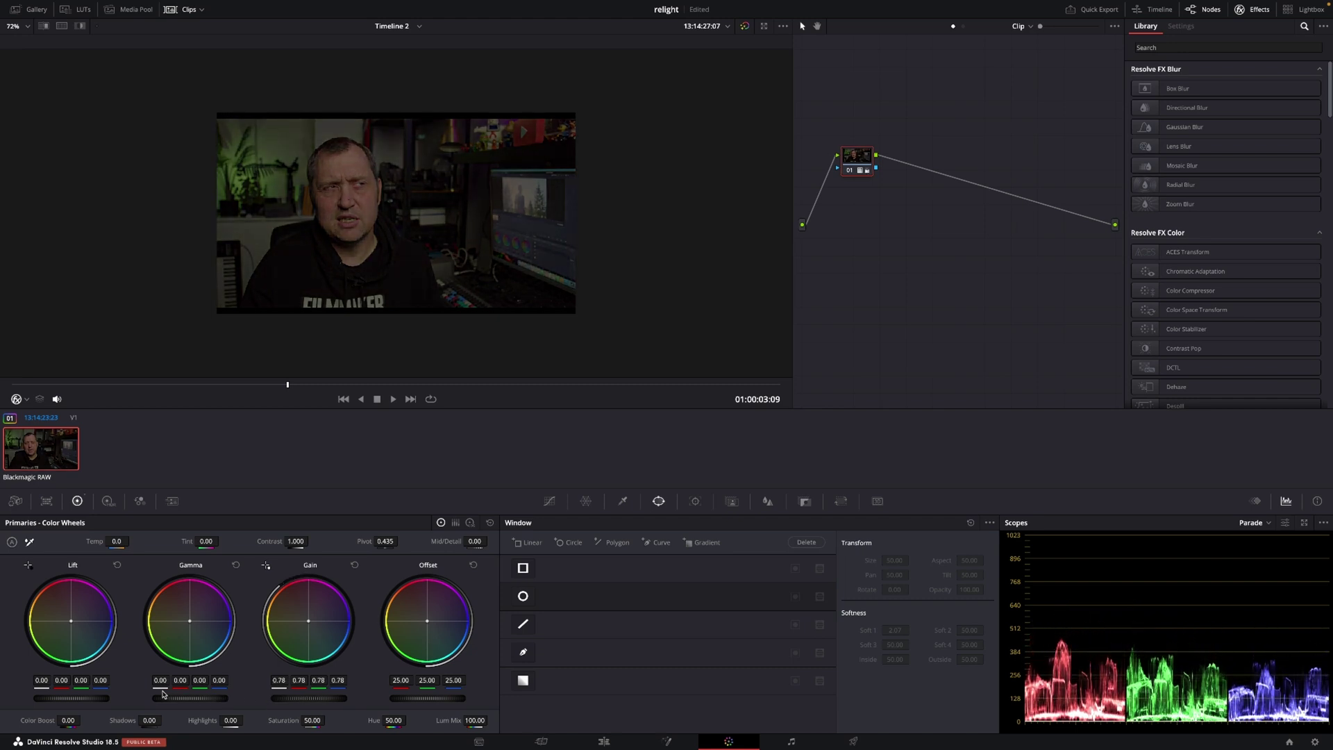
pyautogui.moveTo(319, 700)
pyautogui.mouseDown()
pyautogui.moveTo(279, 705)
pyautogui.moveTo(316, 703)
pyautogui.mouseUp()
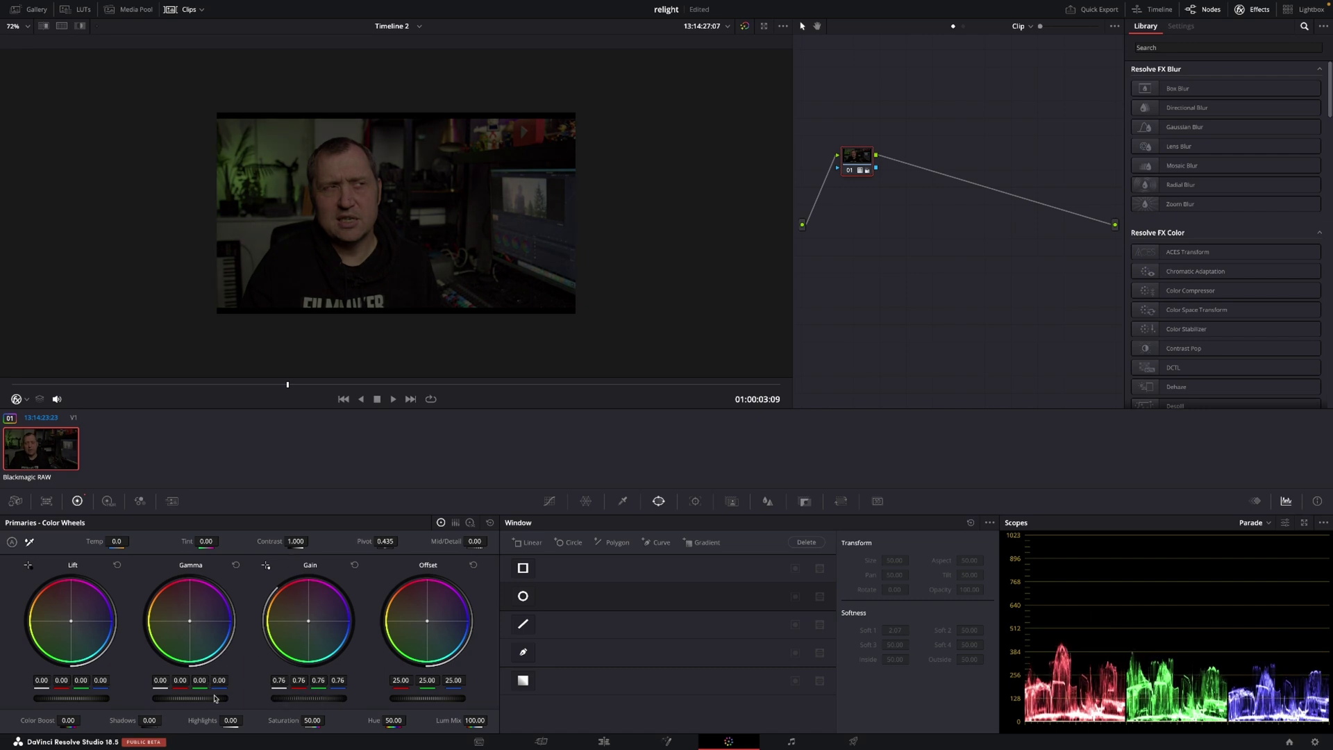
pyautogui.moveTo(215, 698); pyautogui.dragTo(174, 697)
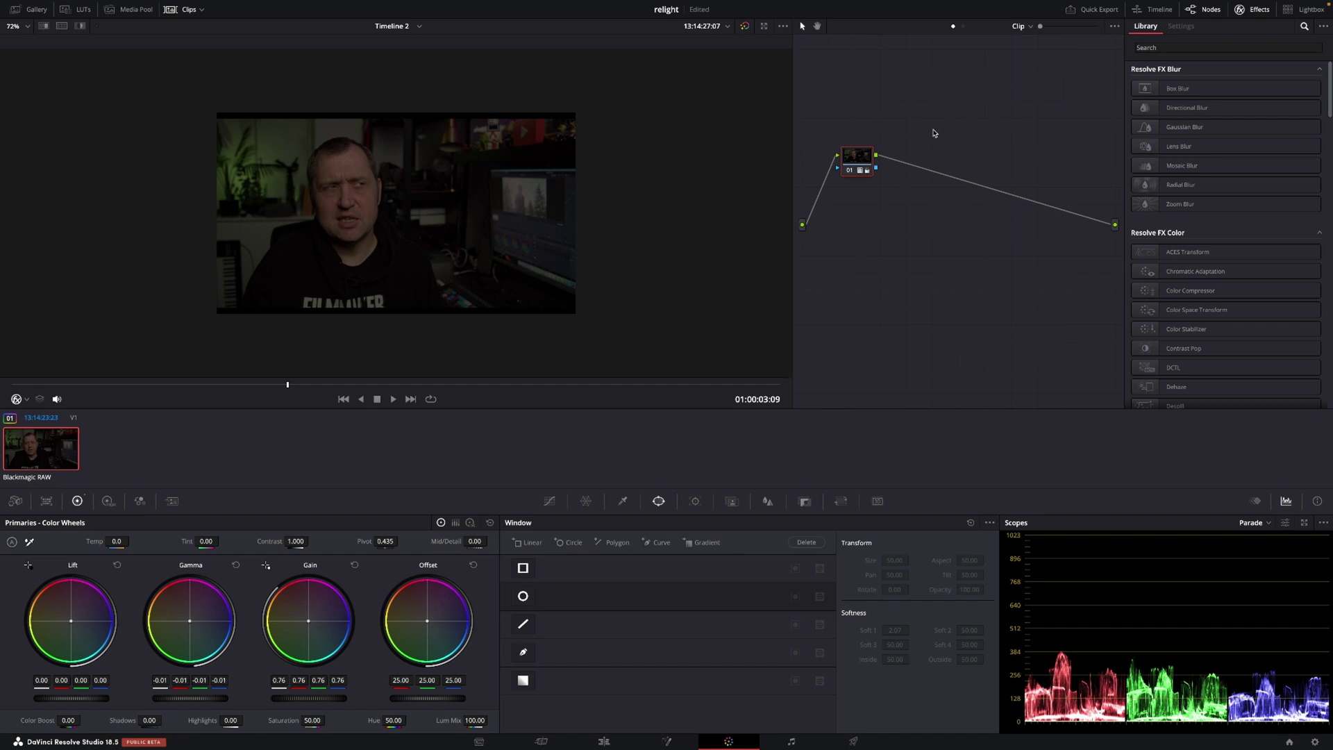
# Add serial nodes 02 and 03 after node 01, moving node 02 below the chain and node 03 right.
pyautogui.rightClick(860, 158)
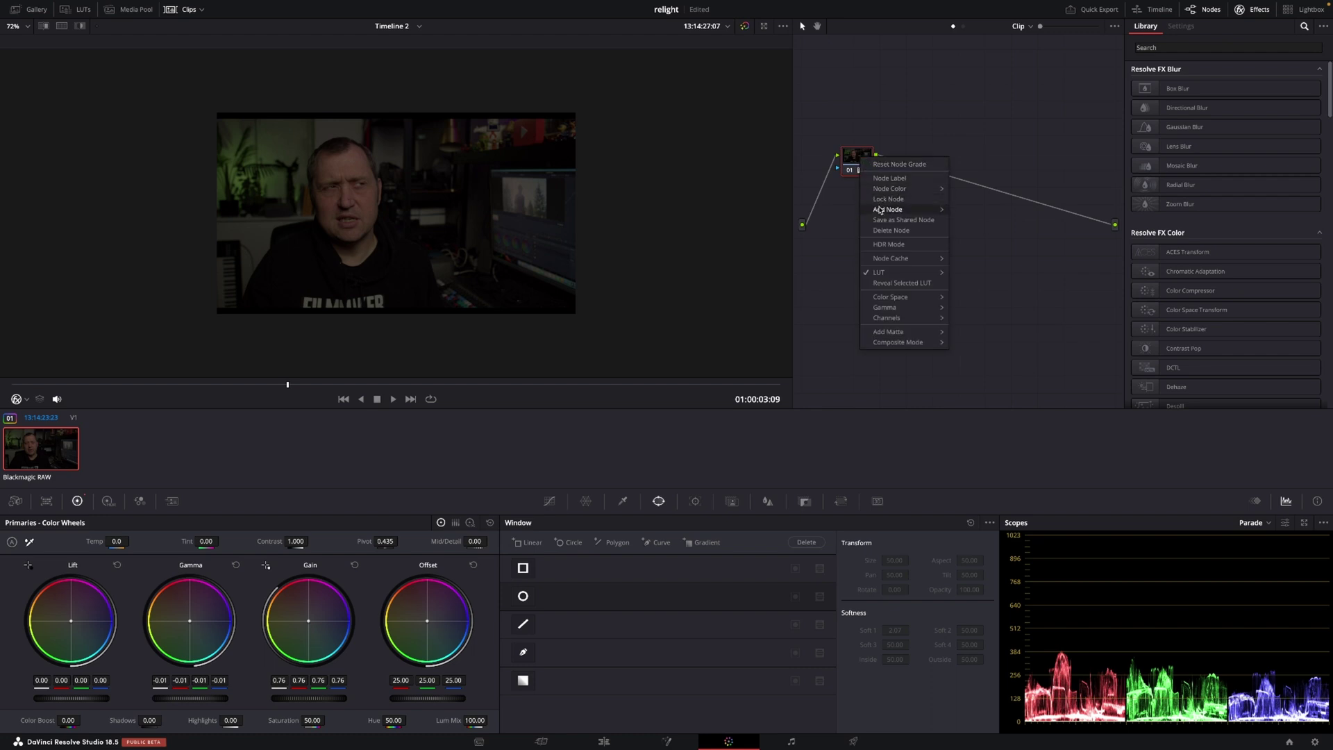
pyautogui.moveTo(879, 209)
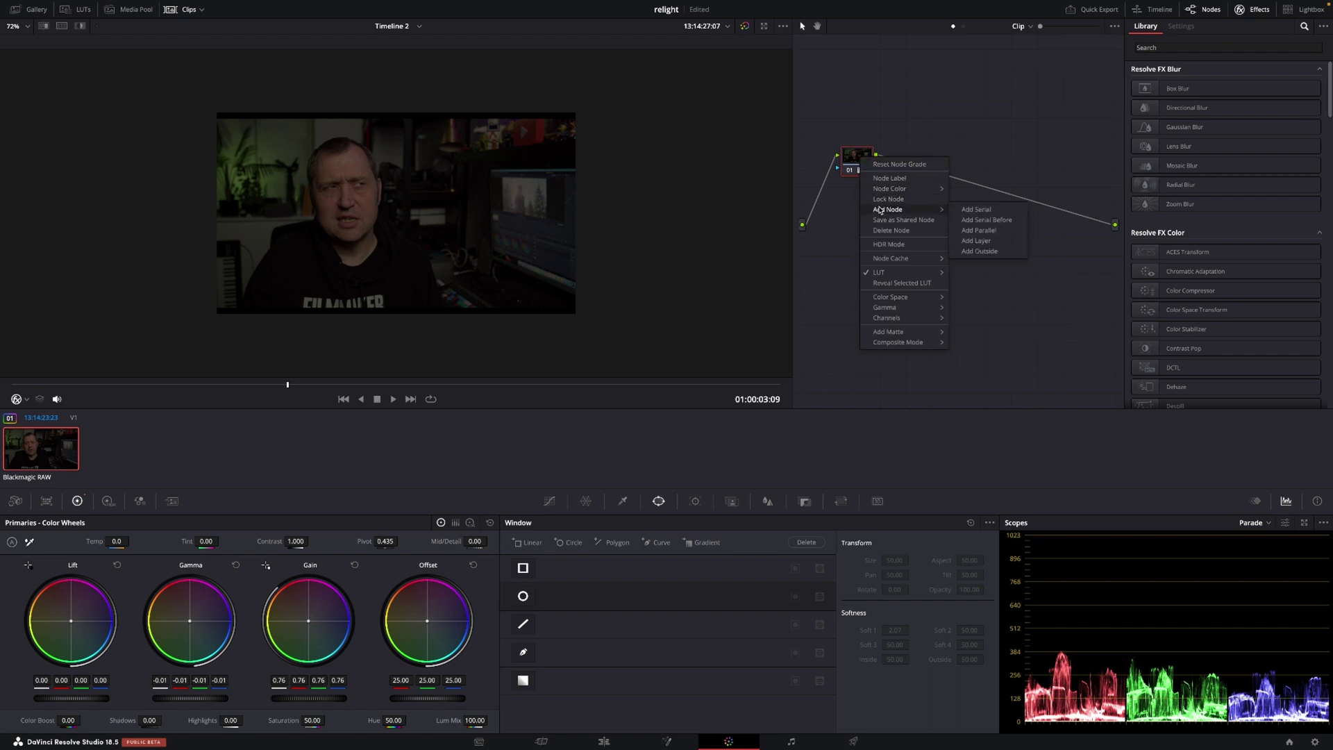
pyautogui.click(989, 211)
pyautogui.rightClick(912, 162)
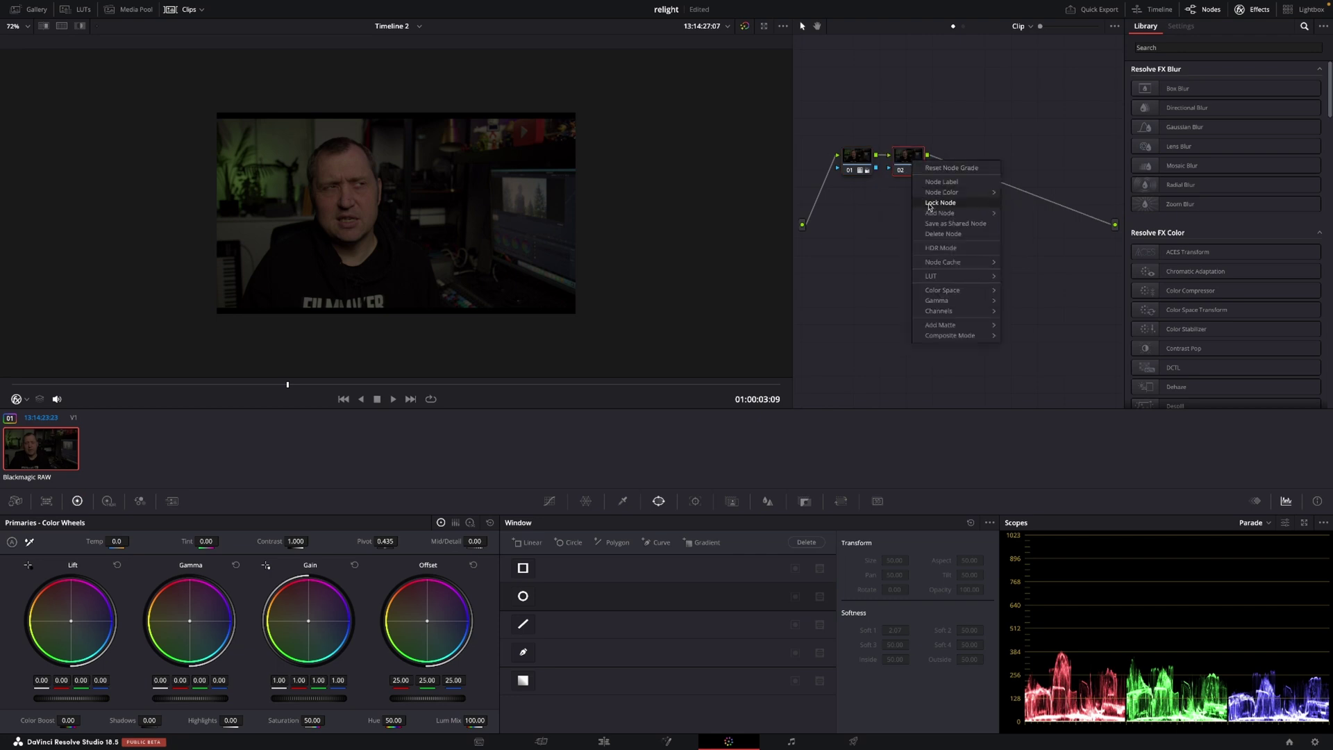
pyautogui.moveTo(934, 216)
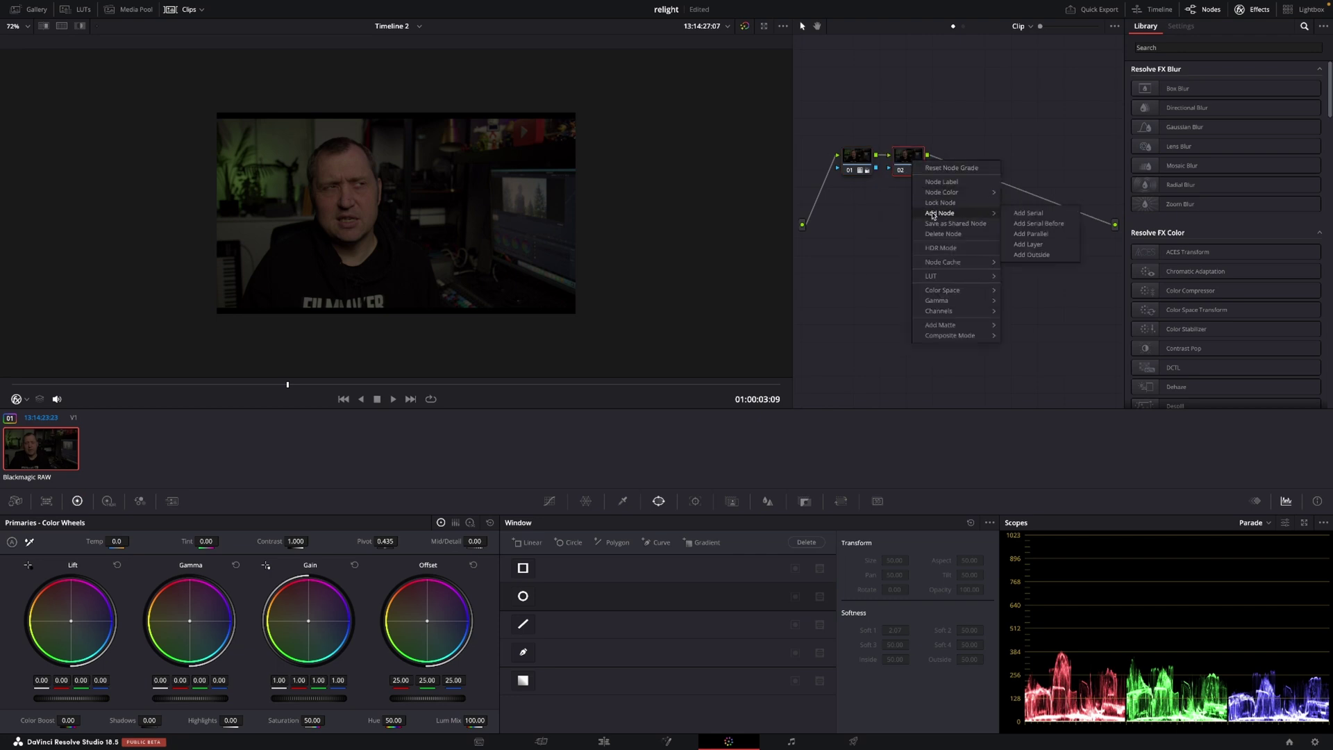
pyautogui.click(1024, 215)
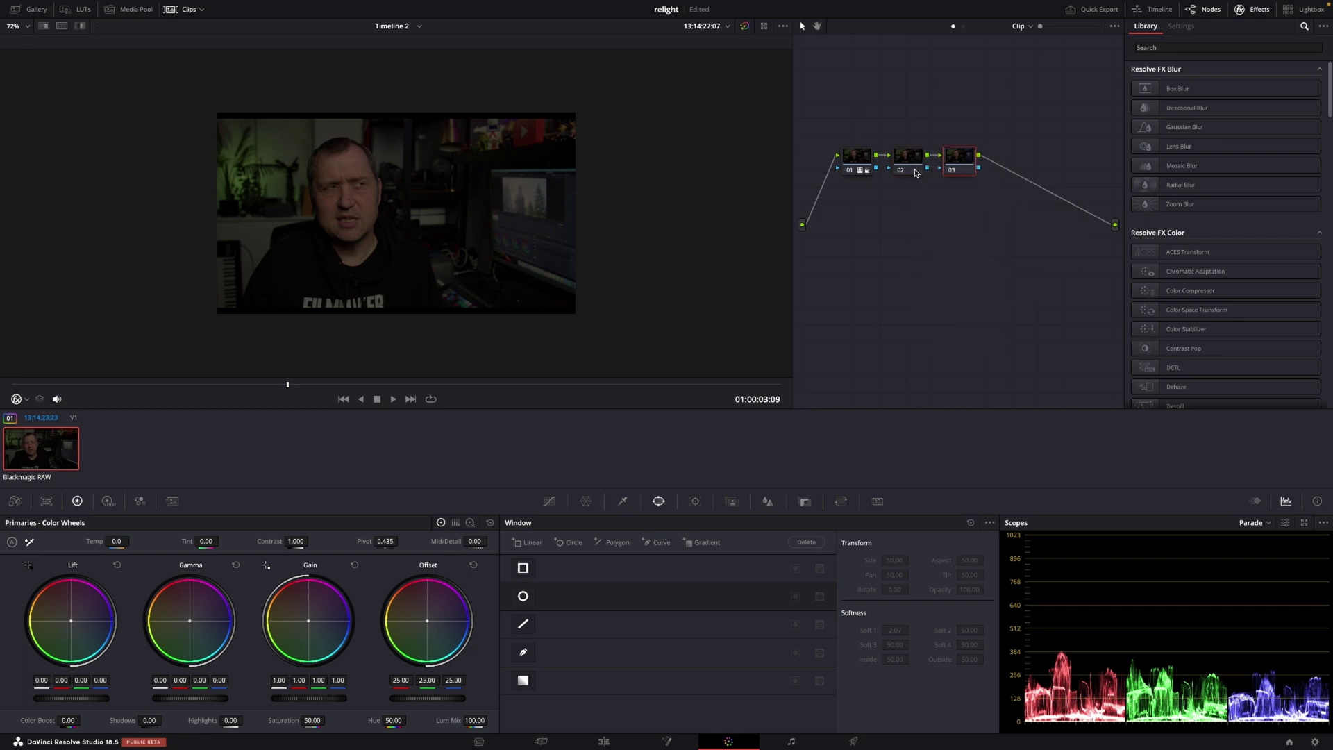
pyautogui.moveTo(915, 173); pyautogui.dragTo(924, 267)
pyautogui.moveTo(968, 160); pyautogui.dragTo(1000, 157)
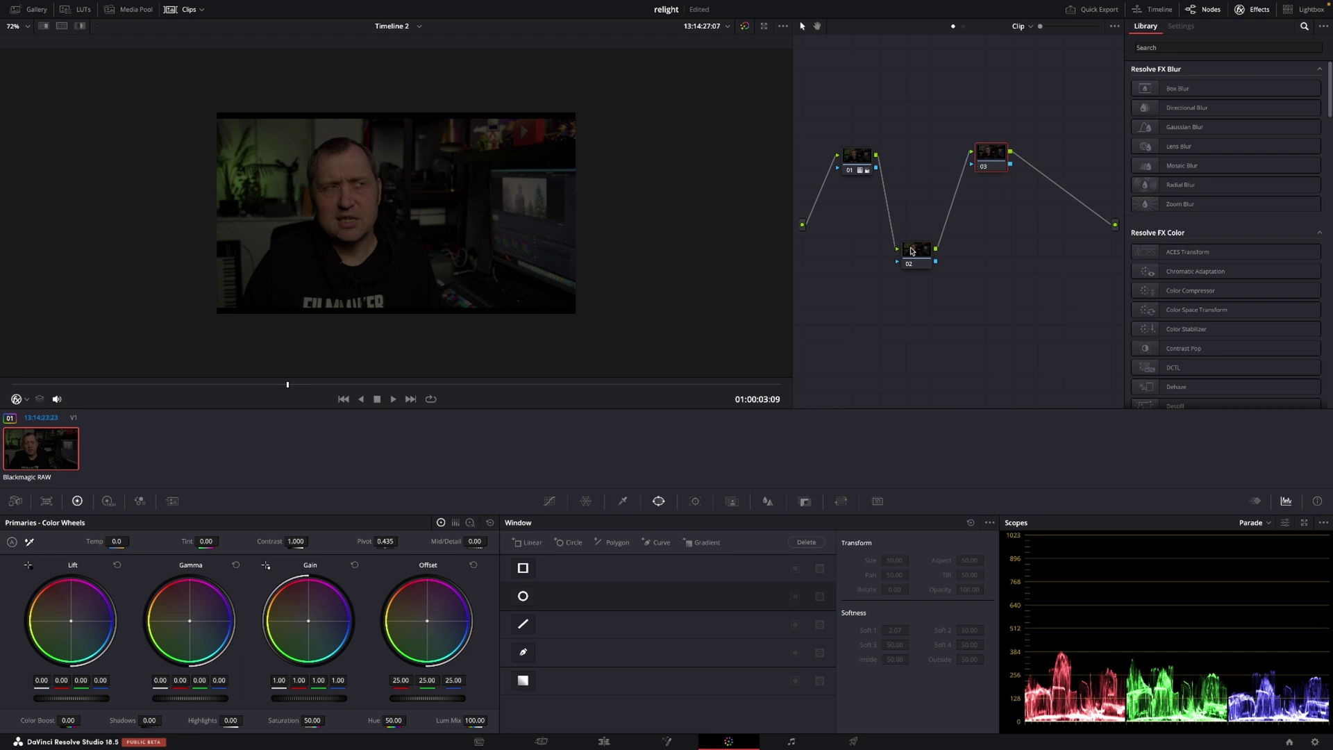
# Search the Effects Library for 're' and drop Relight onto nodes 02 and 03.
pyautogui.click(1158, 48)
pyautogui.write('re')
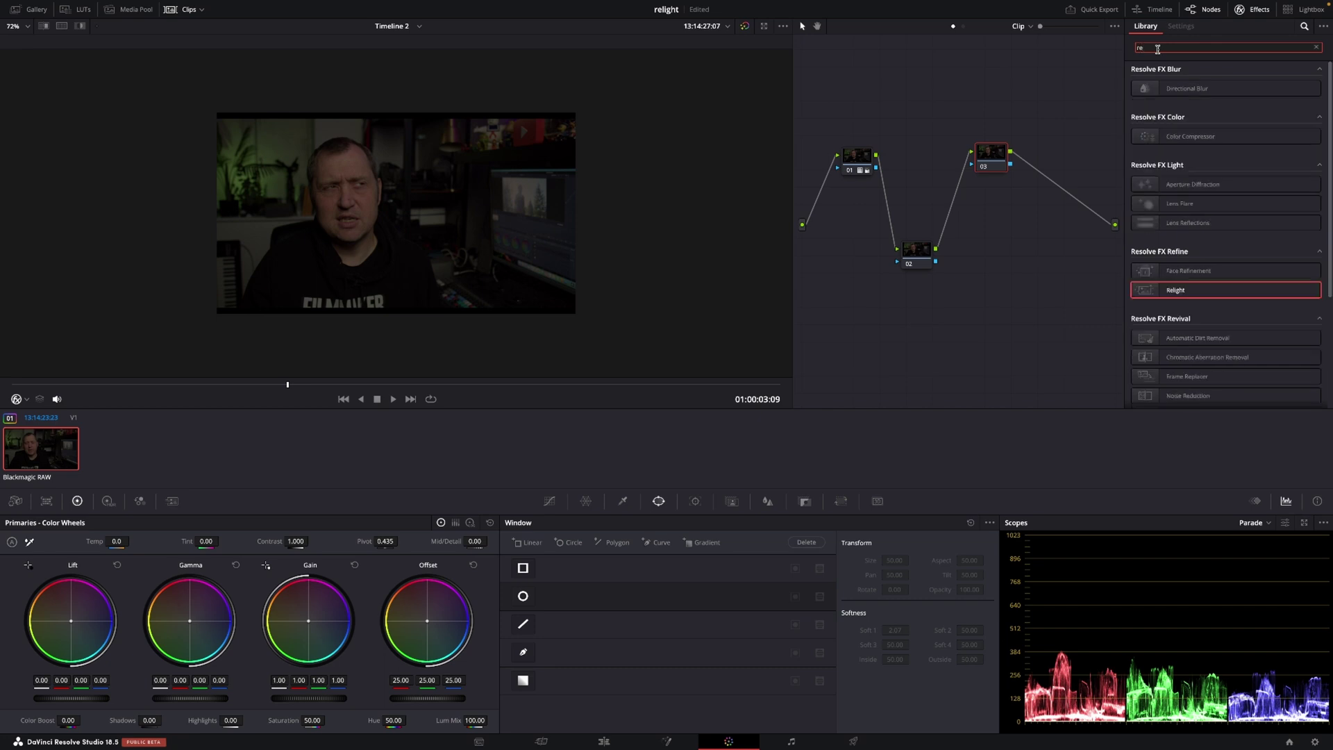
pyautogui.moveTo(1184, 292); pyautogui.dragTo(920, 263)
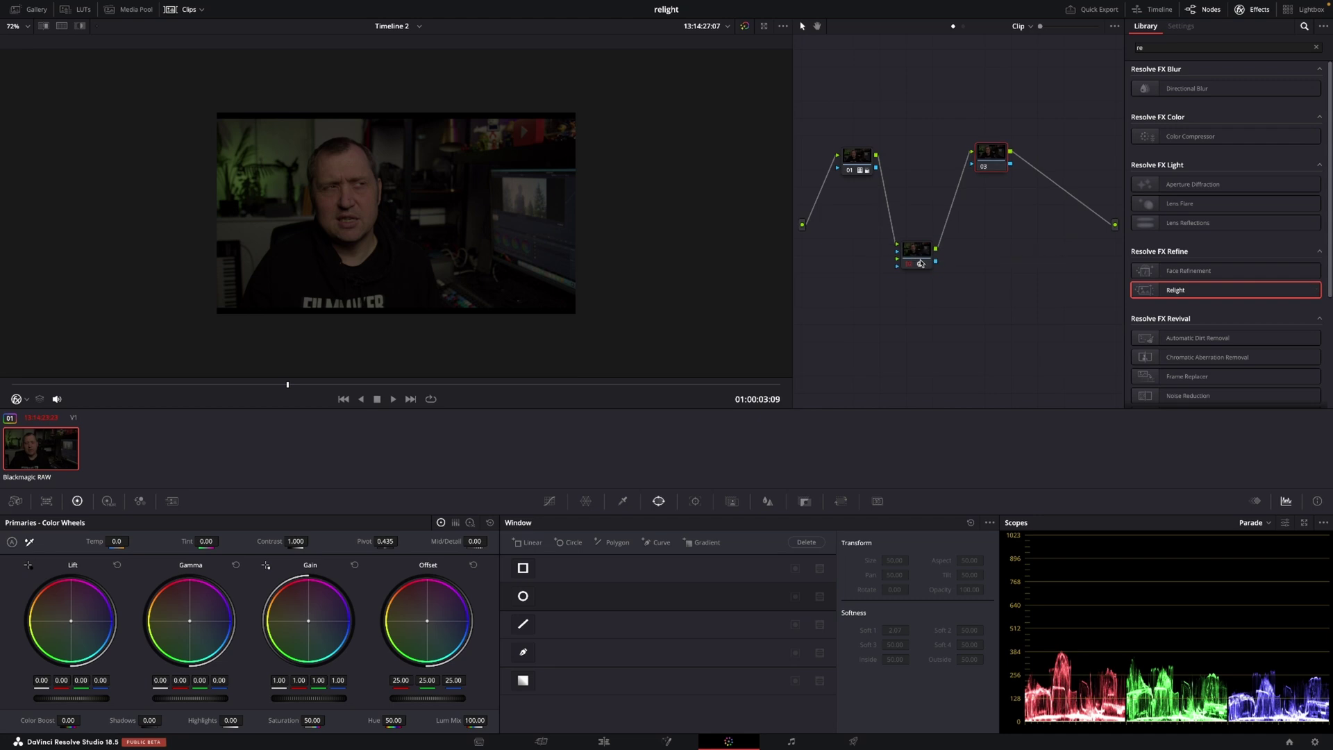
pyautogui.moveTo(1180, 291); pyautogui.dragTo(995, 165)
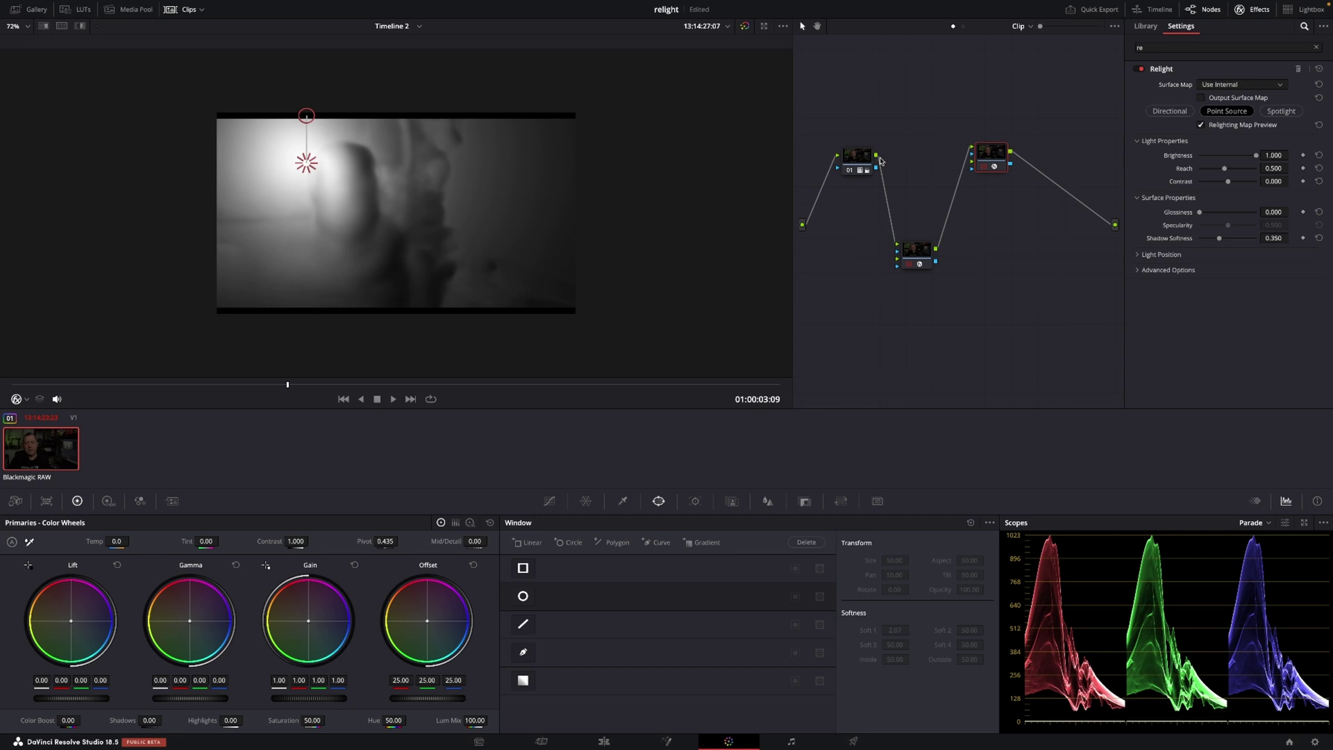
# Wire node 01 into node 03's first input and node 02 into its second input.
pyautogui.moveTo(877, 159); pyautogui.dragTo(972, 148)
pyautogui.moveTo(973, 148); pyautogui.dragTo(974, 147)
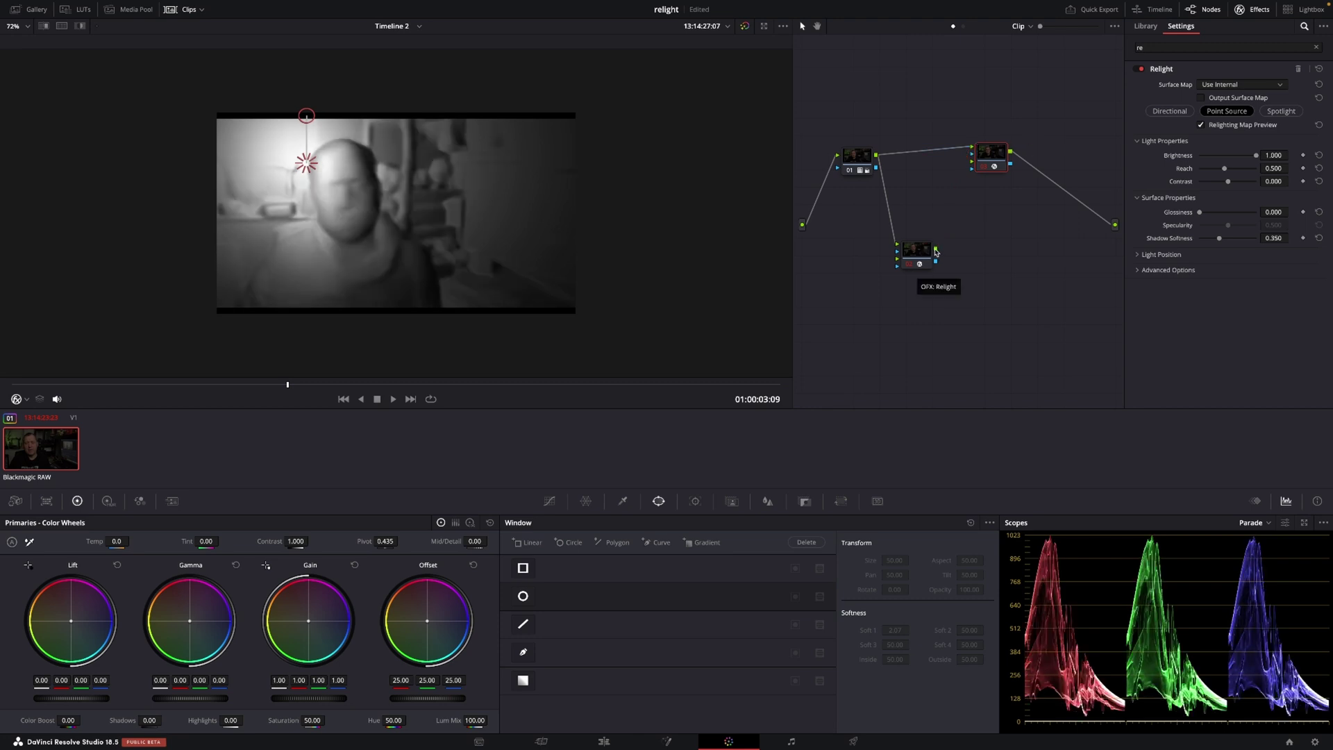
pyautogui.moveTo(936, 248); pyautogui.dragTo(974, 164)
# Enable Output Surface Map on node 02; set node 03's Surface Map to Use Input 2, preview off.
pyautogui.click(913, 257)
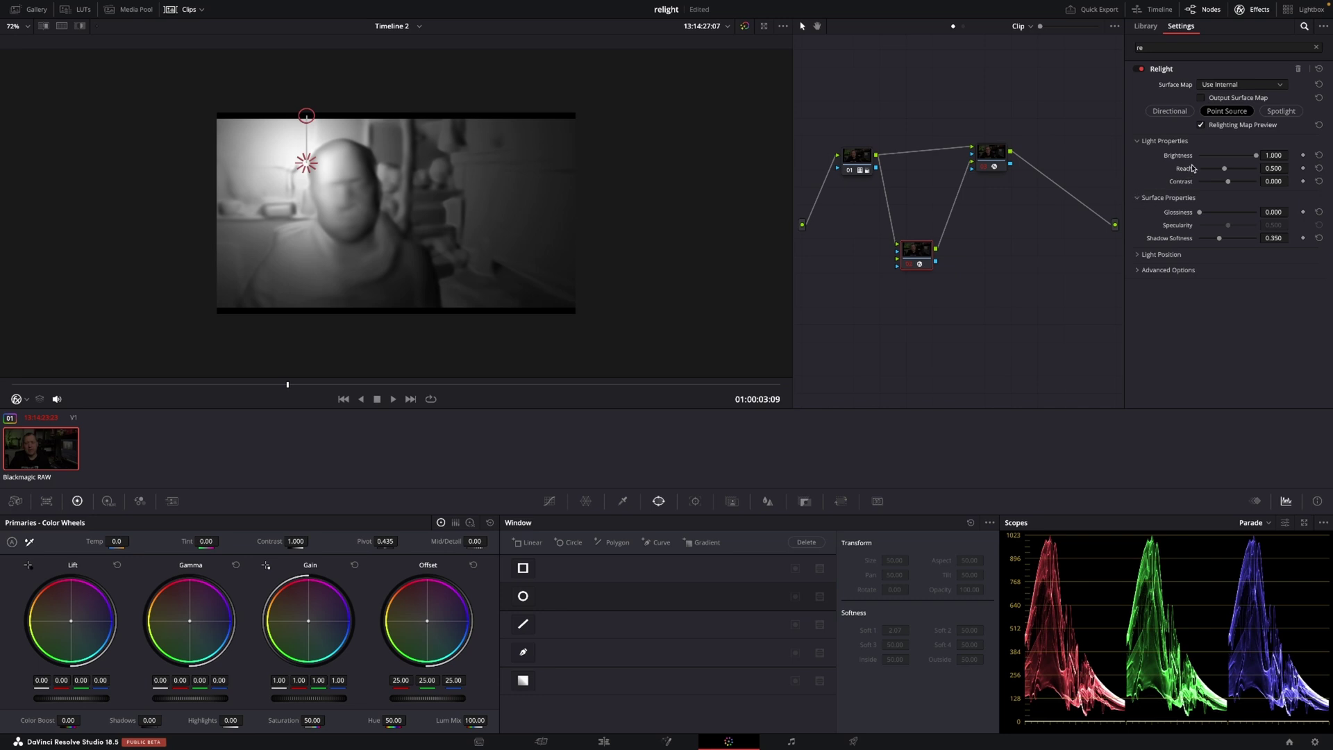
pyautogui.click(1202, 100)
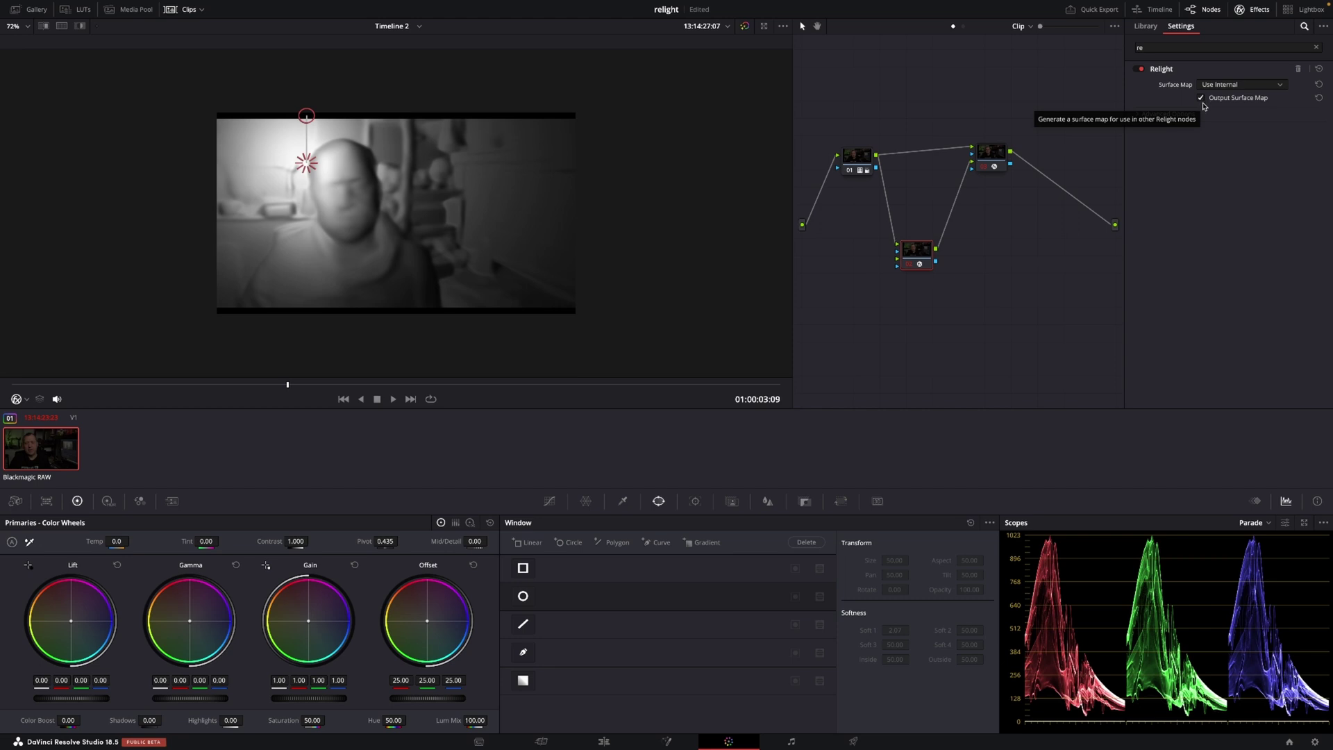
pyautogui.click(1002, 149)
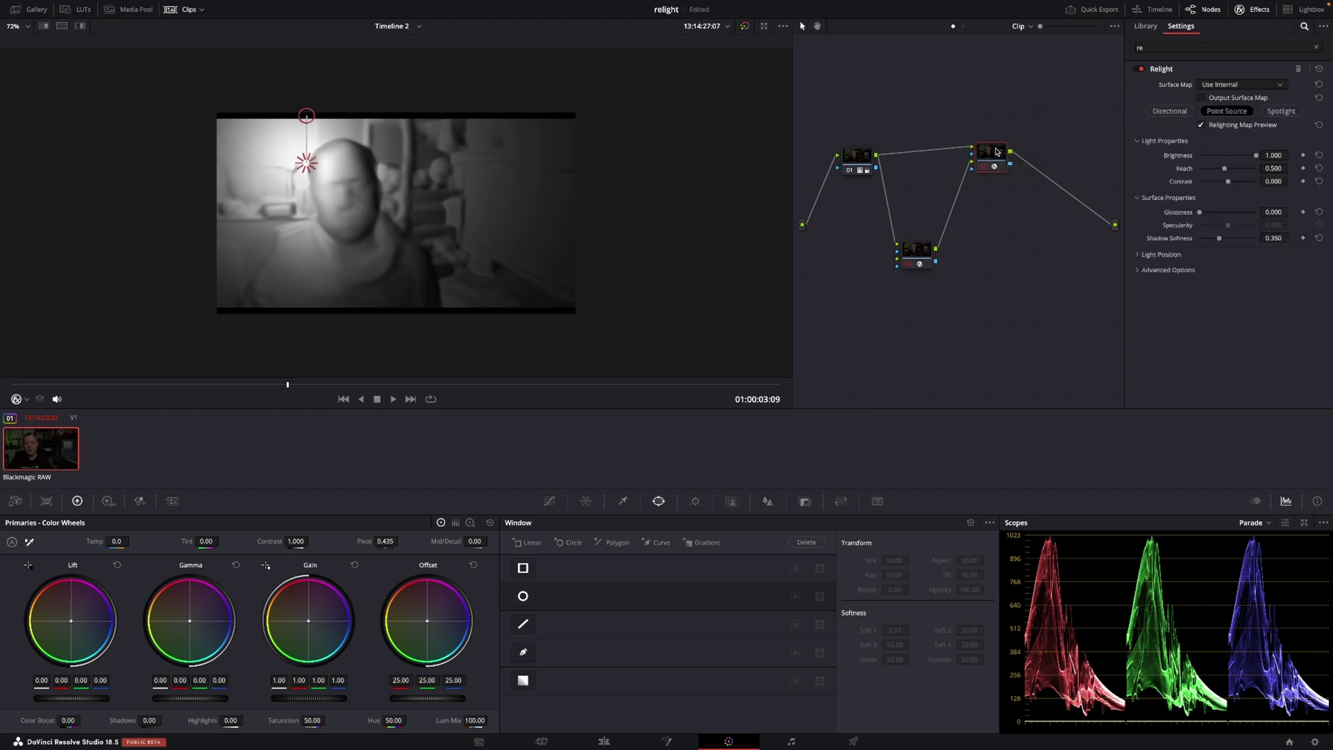
pyautogui.click(1204, 86)
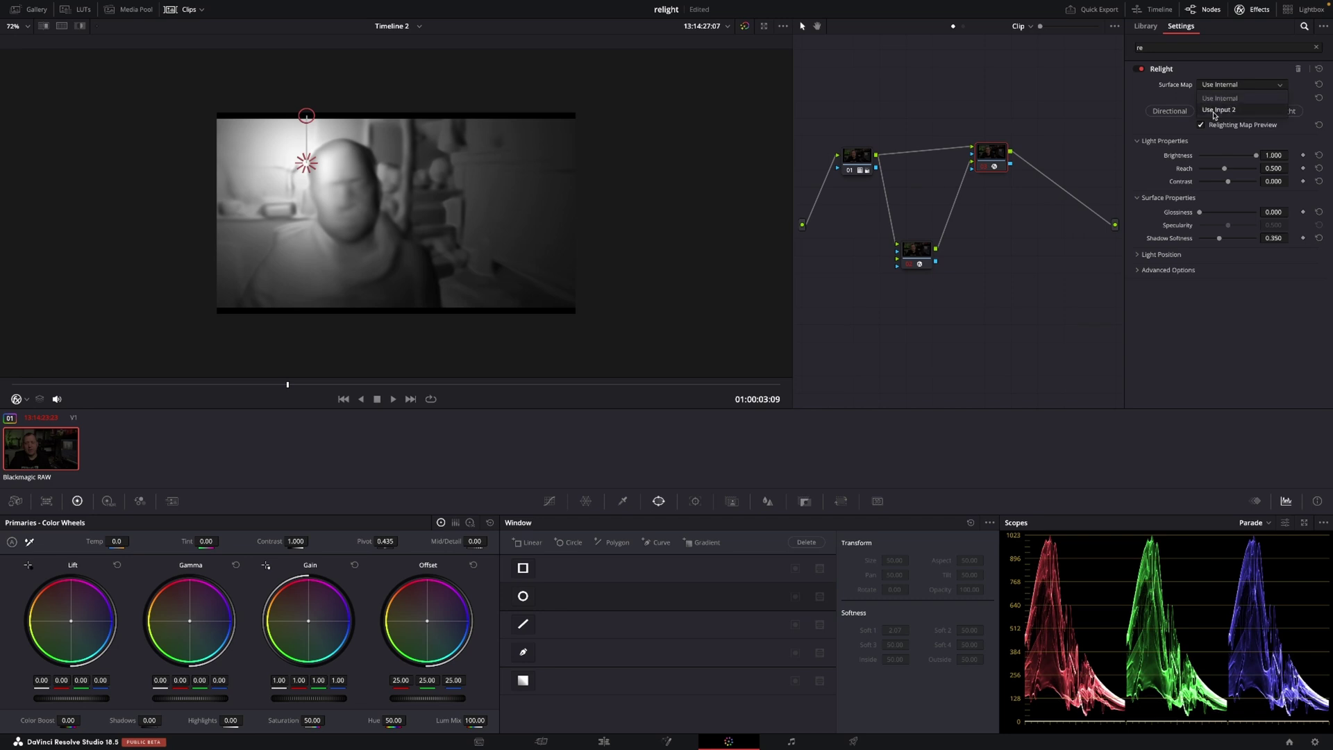
pyautogui.click(1214, 113)
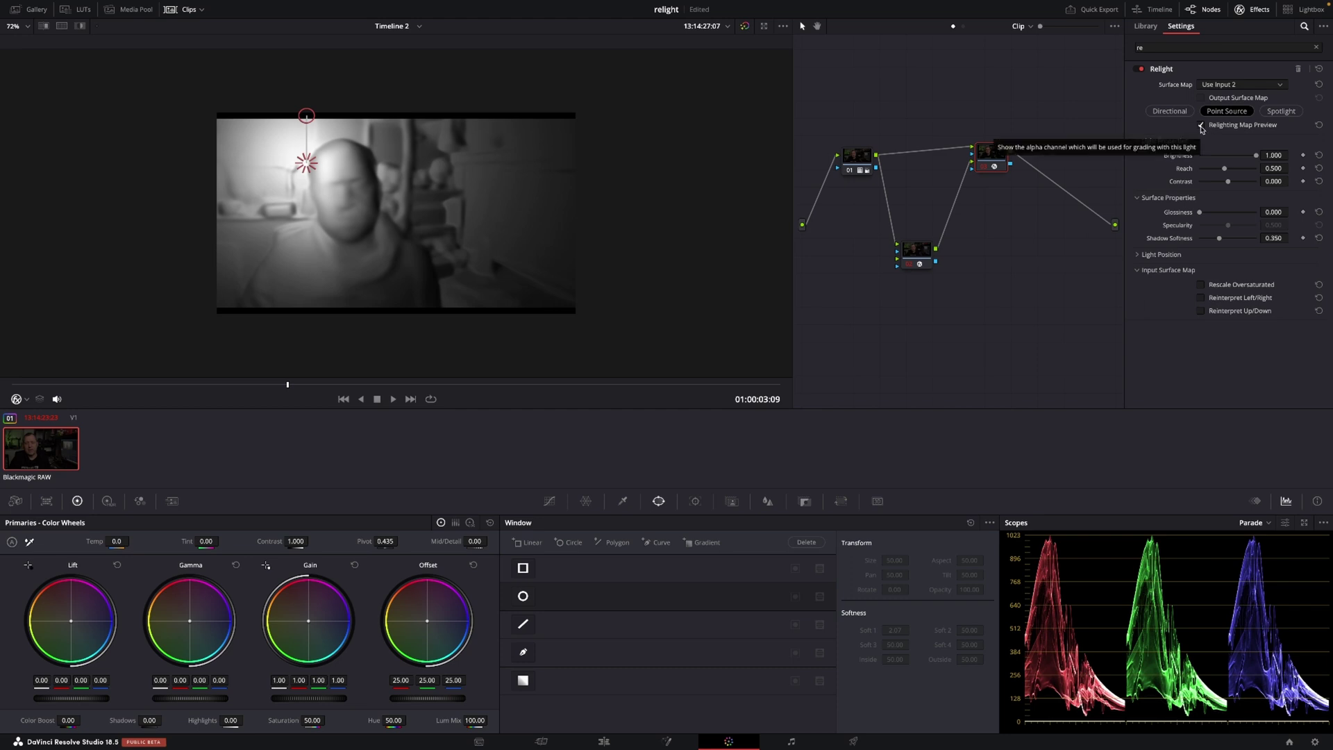
pyautogui.click(1201, 127)
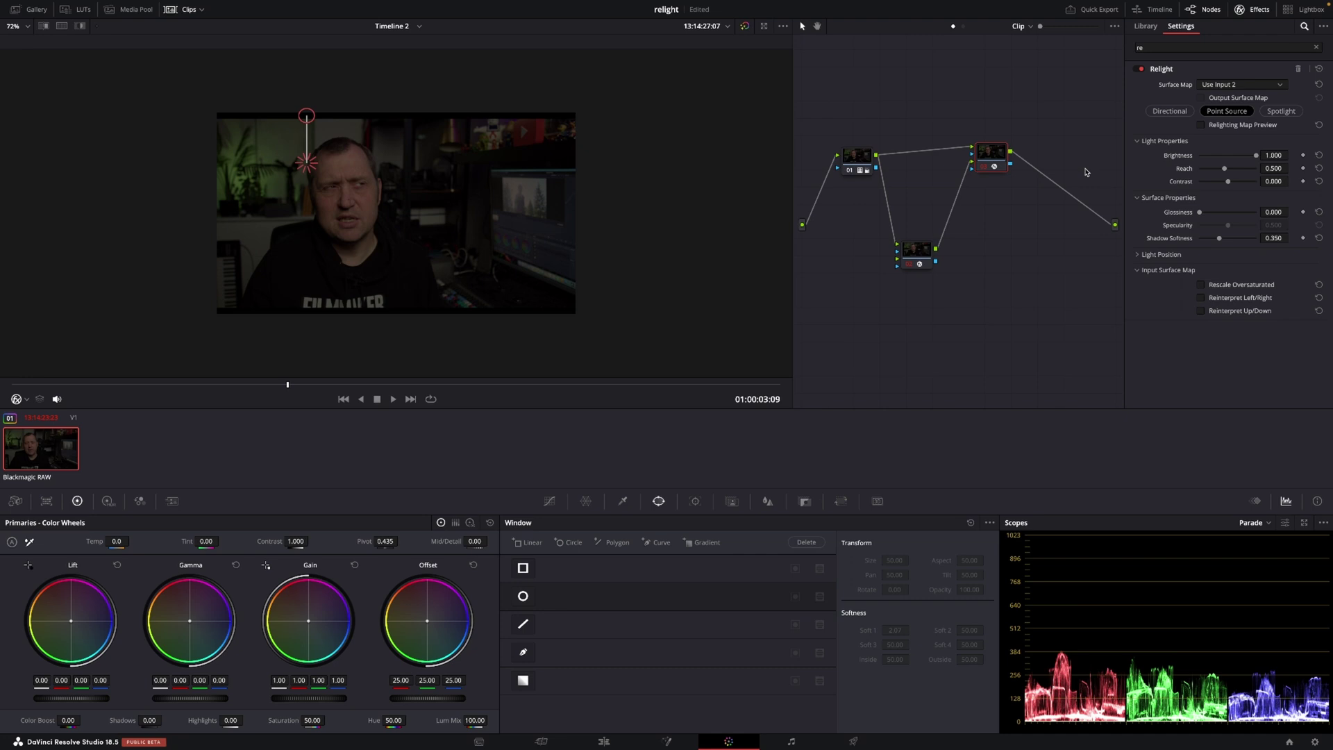
# Turn on Open FX Overlay from the viewer's overlay menu.
pyautogui.click(22, 401)
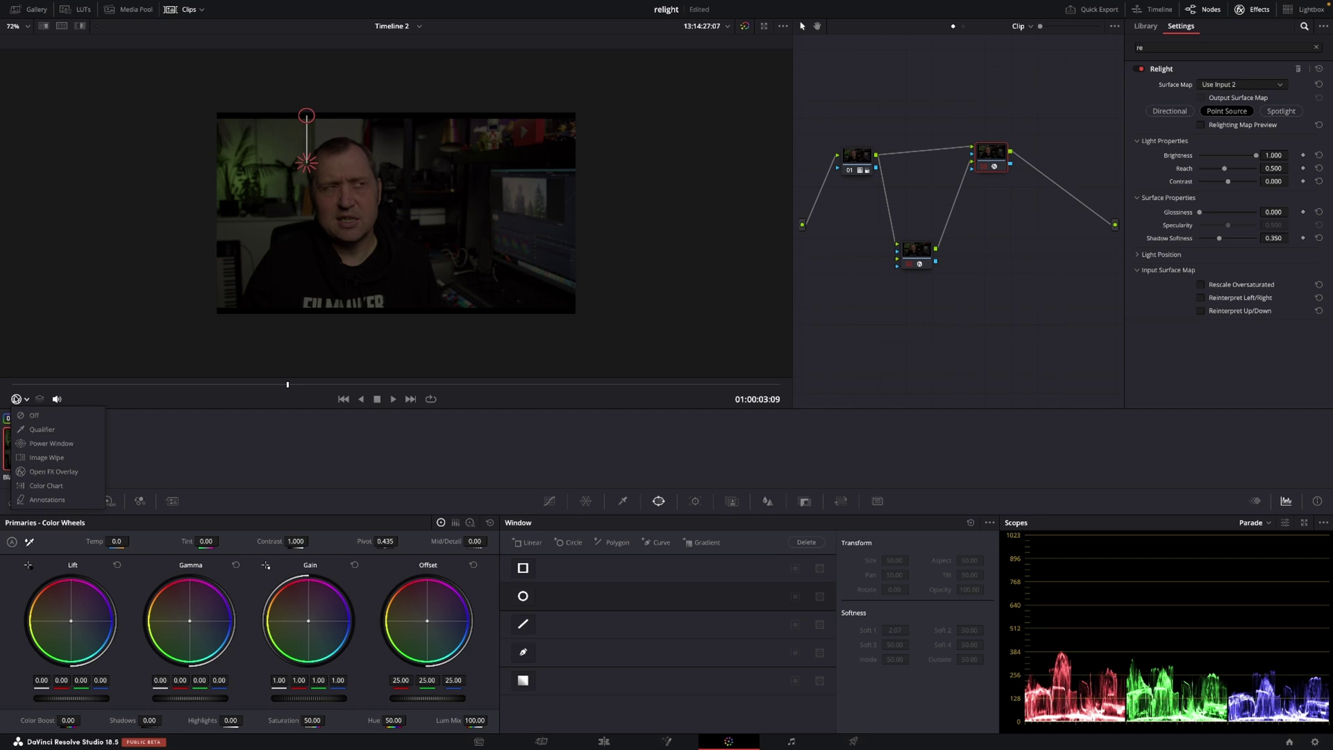
pyautogui.click(59, 474)
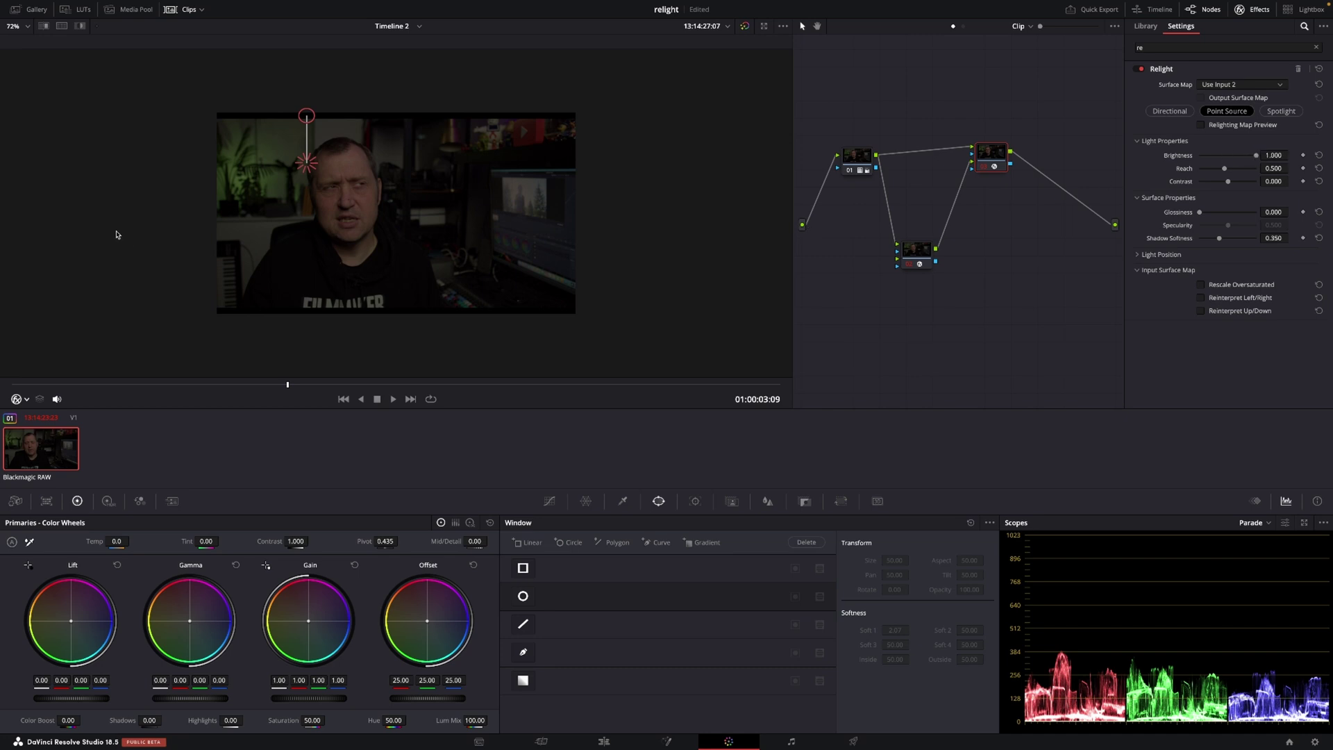
# Shift the point light right and raise Gain to 1.81 and Gamma to 0.05.
pyautogui.moveTo(308, 162); pyautogui.dragTo(386, 175)
pyautogui.moveTo(298, 702); pyautogui.dragTo(670, 679)
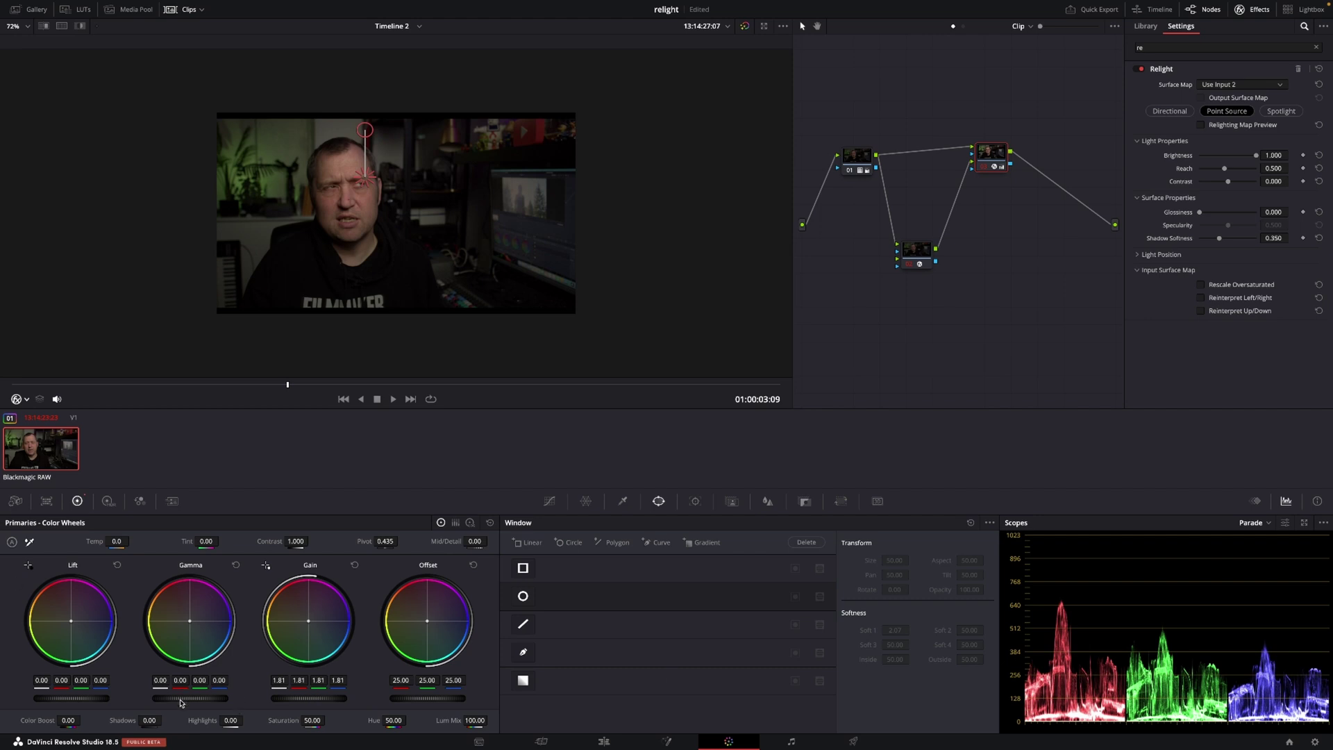
pyautogui.moveTo(180, 703); pyautogui.dragTo(194, 704)
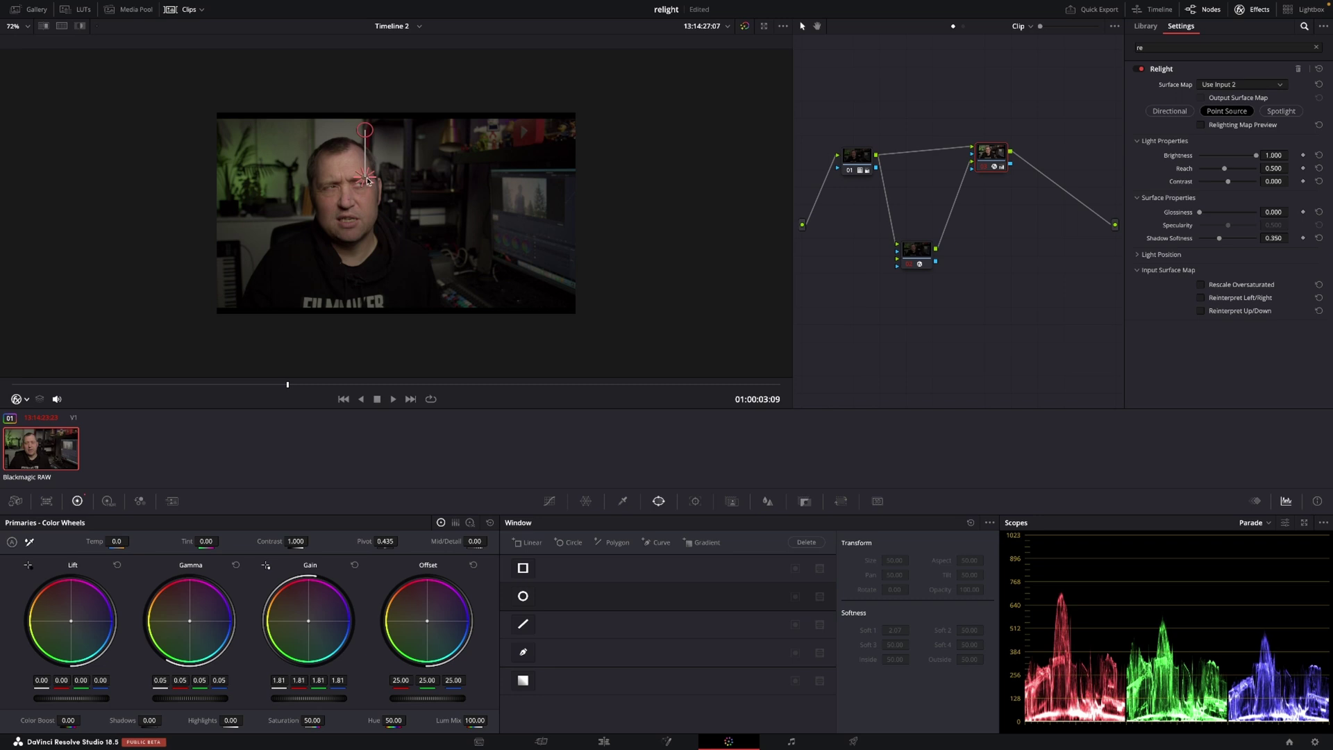
# Reposition the point light to the interviewee's right, raised above the face.
pyautogui.moveTo(367, 180); pyautogui.dragTo(308, 183)
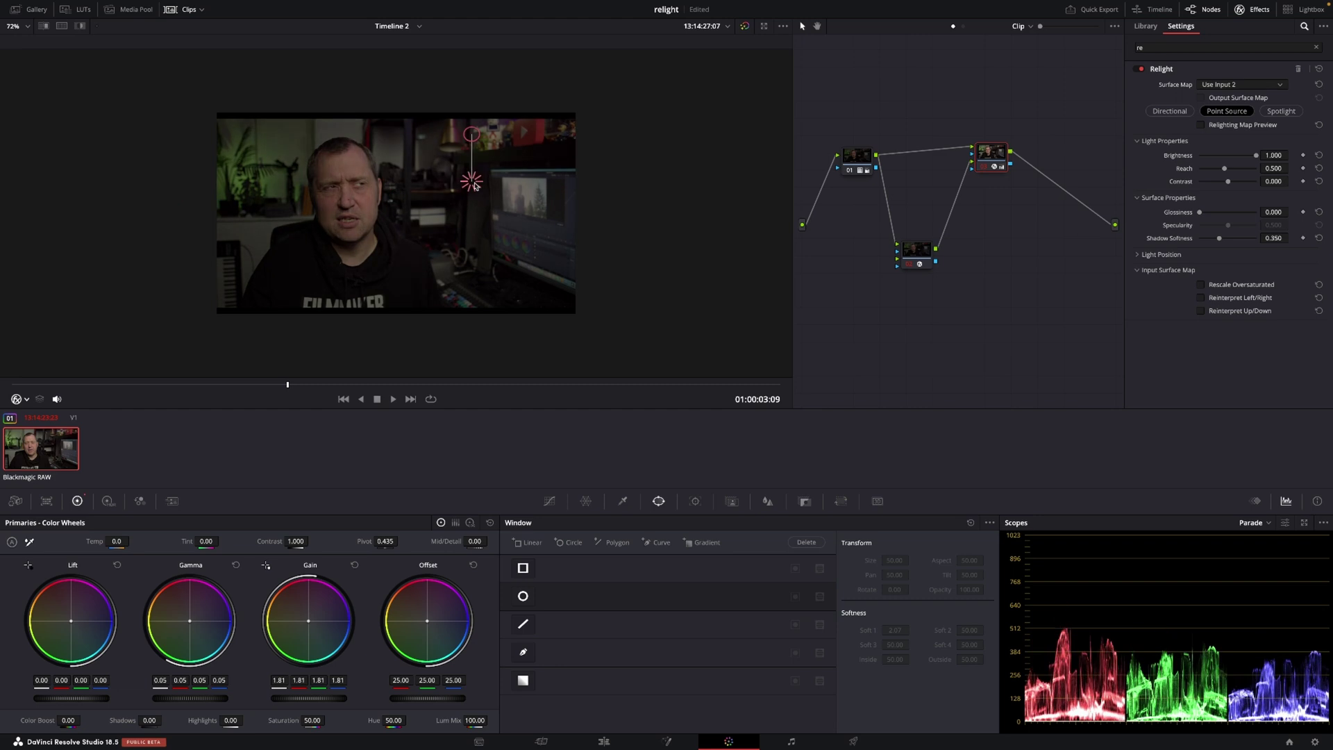
pyautogui.moveTo(475, 186); pyautogui.dragTo(415, 51)
pyautogui.scroll(1, 434, 170)
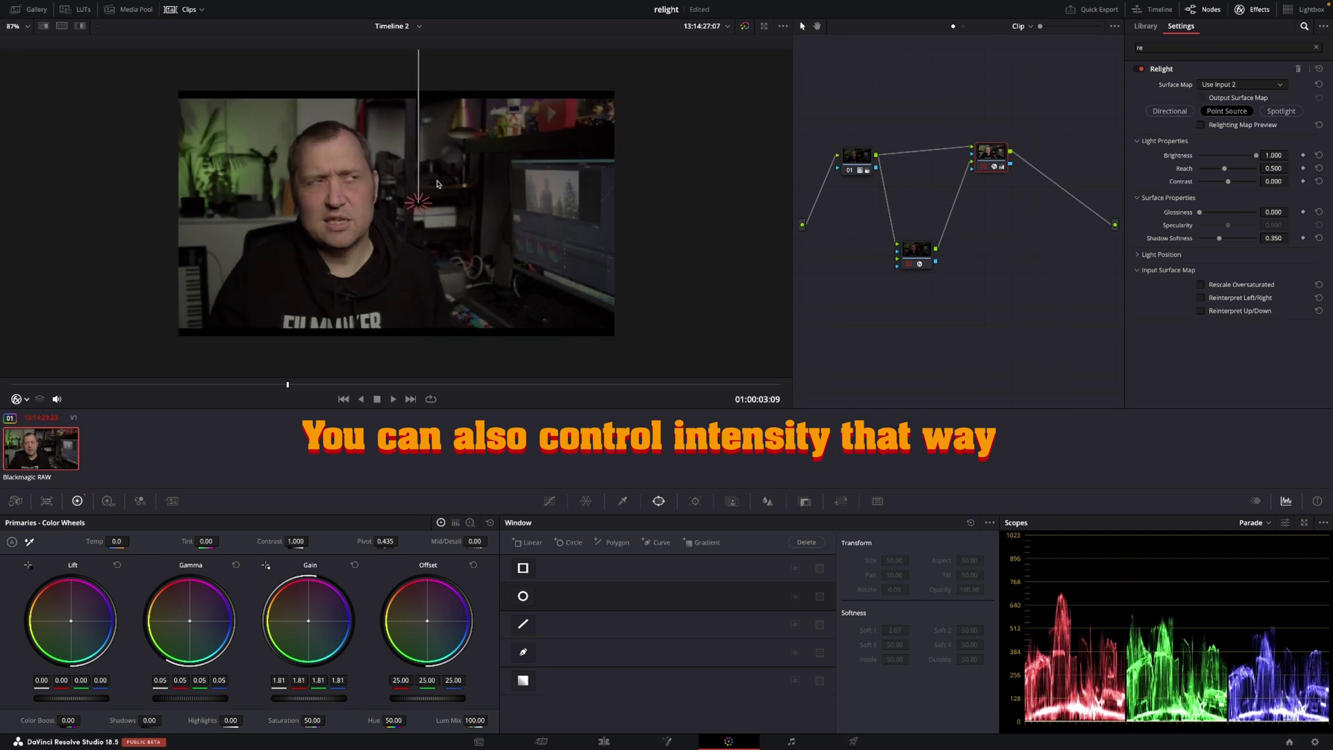
pyautogui.scroll(-2, 434, 170)
pyautogui.moveTo(419, 211); pyautogui.dragTo(464, 229)
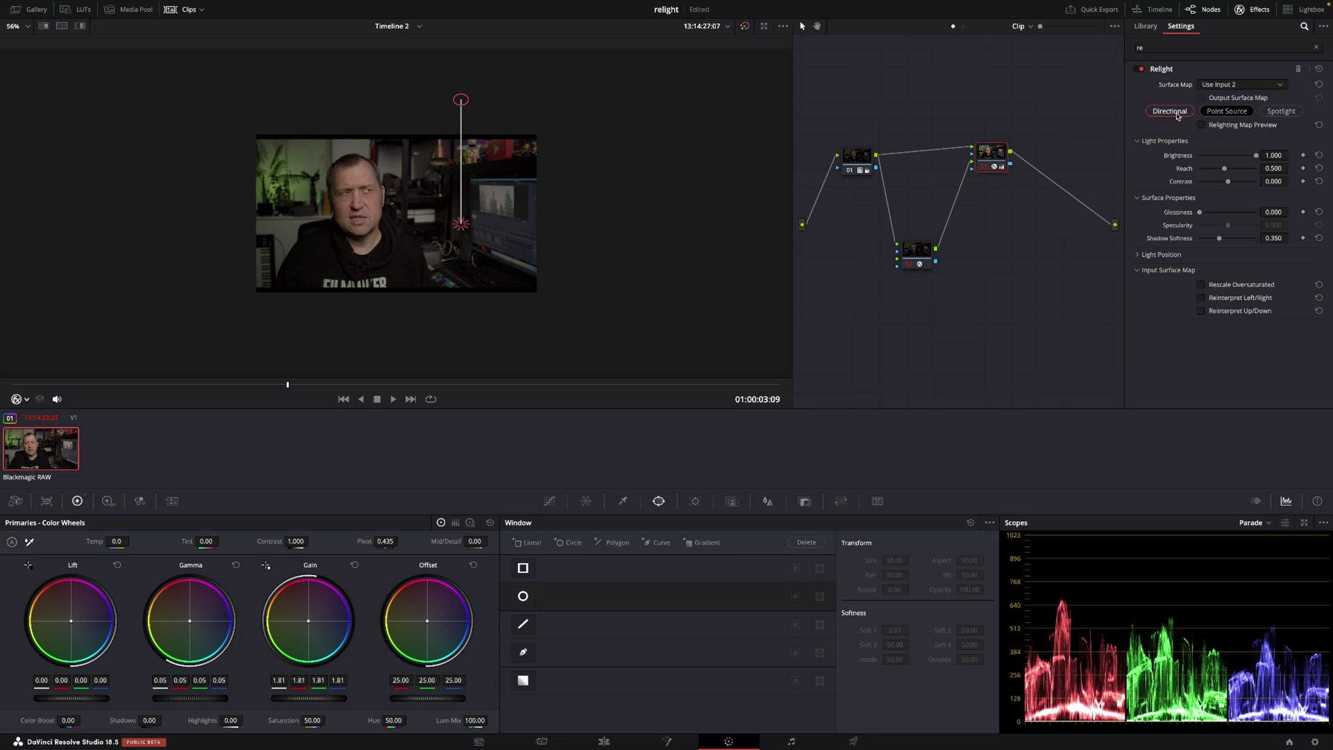
# Switch Relight to Directional, aimed from the lower right at Azimuth 0.866, Elevation 0.288.
pyautogui.click(1177, 113)
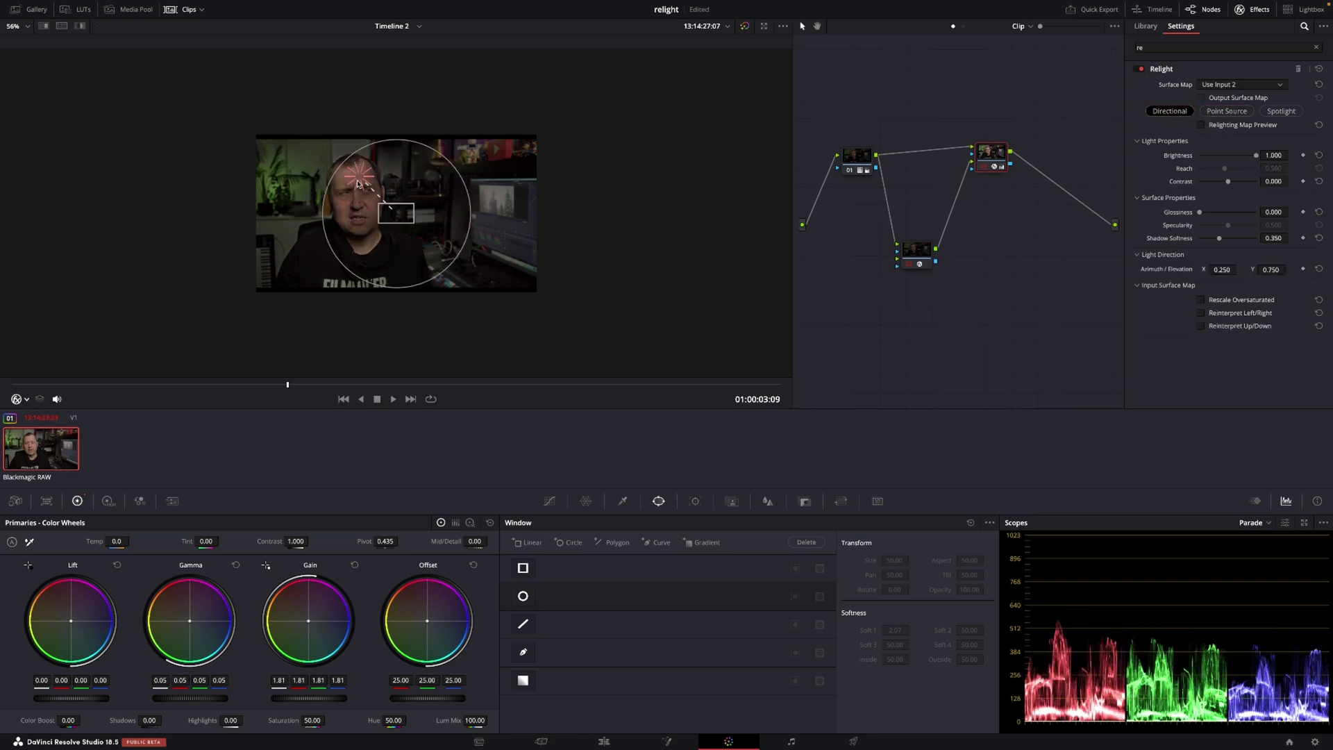
pyautogui.moveTo(359, 182)
pyautogui.mouseDown()
pyautogui.moveTo(399, 218)
pyautogui.moveTo(484, 251)
pyautogui.mouseUp()
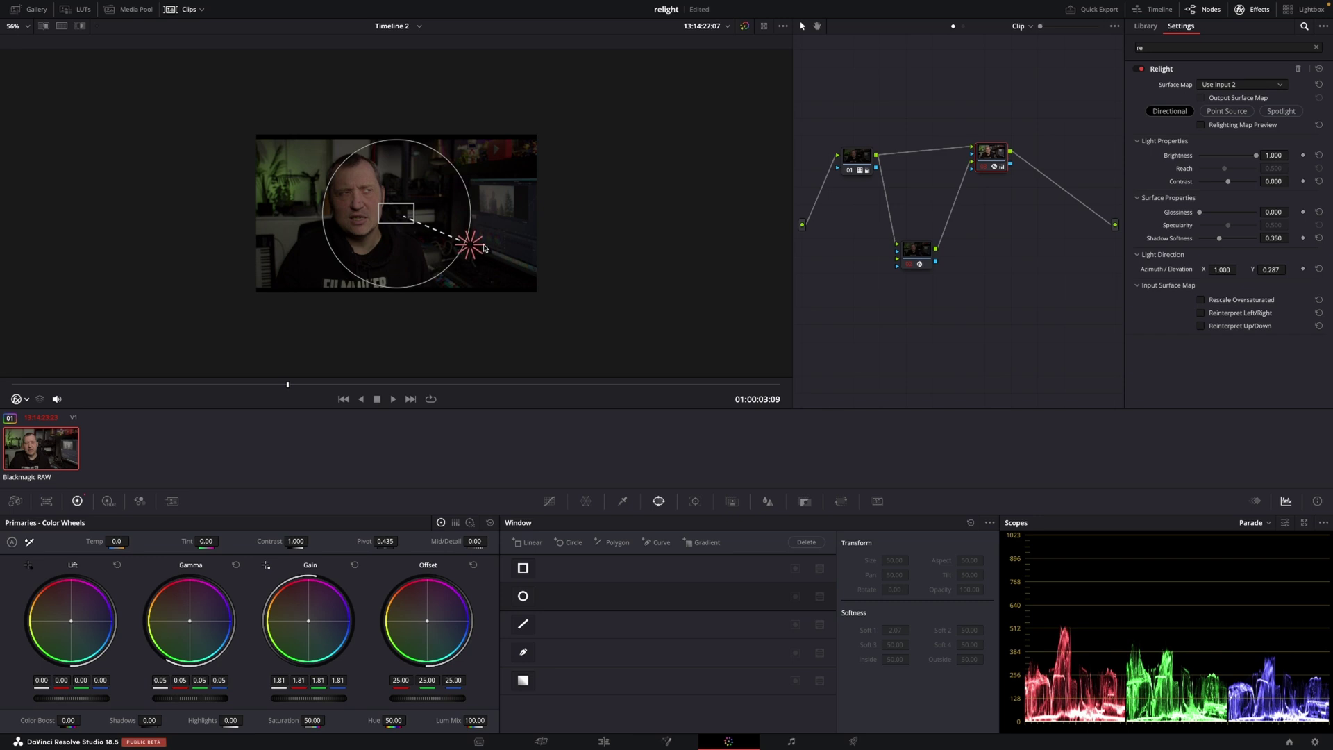
pyautogui.scroll(2, 407, 226)
pyautogui.scroll(1, 447, 238)
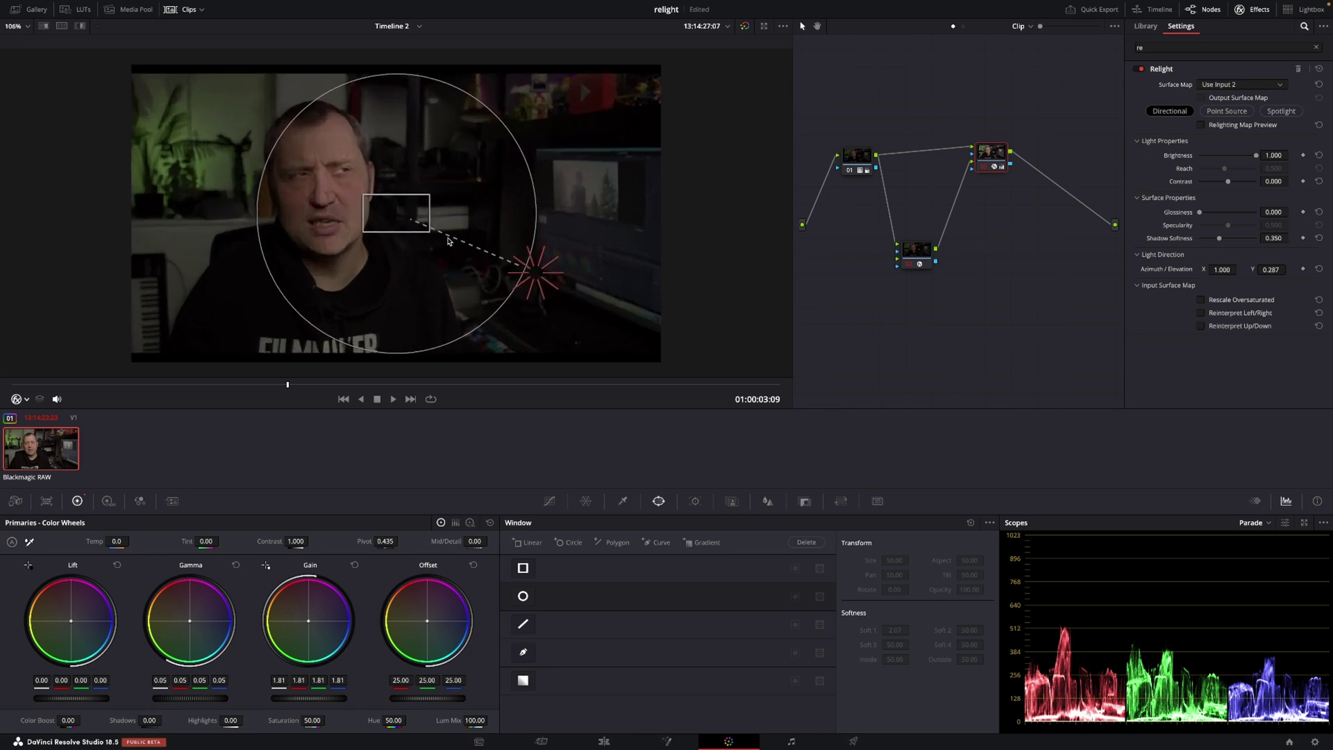
pyautogui.moveTo(515, 271)
pyautogui.mouseDown()
pyautogui.moveTo(491, 273)
pyautogui.moveTo(396, 217)
pyautogui.moveTo(512, 262)
pyautogui.moveTo(535, 292)
pyautogui.moveTo(504, 277)
pyautogui.mouseUp()
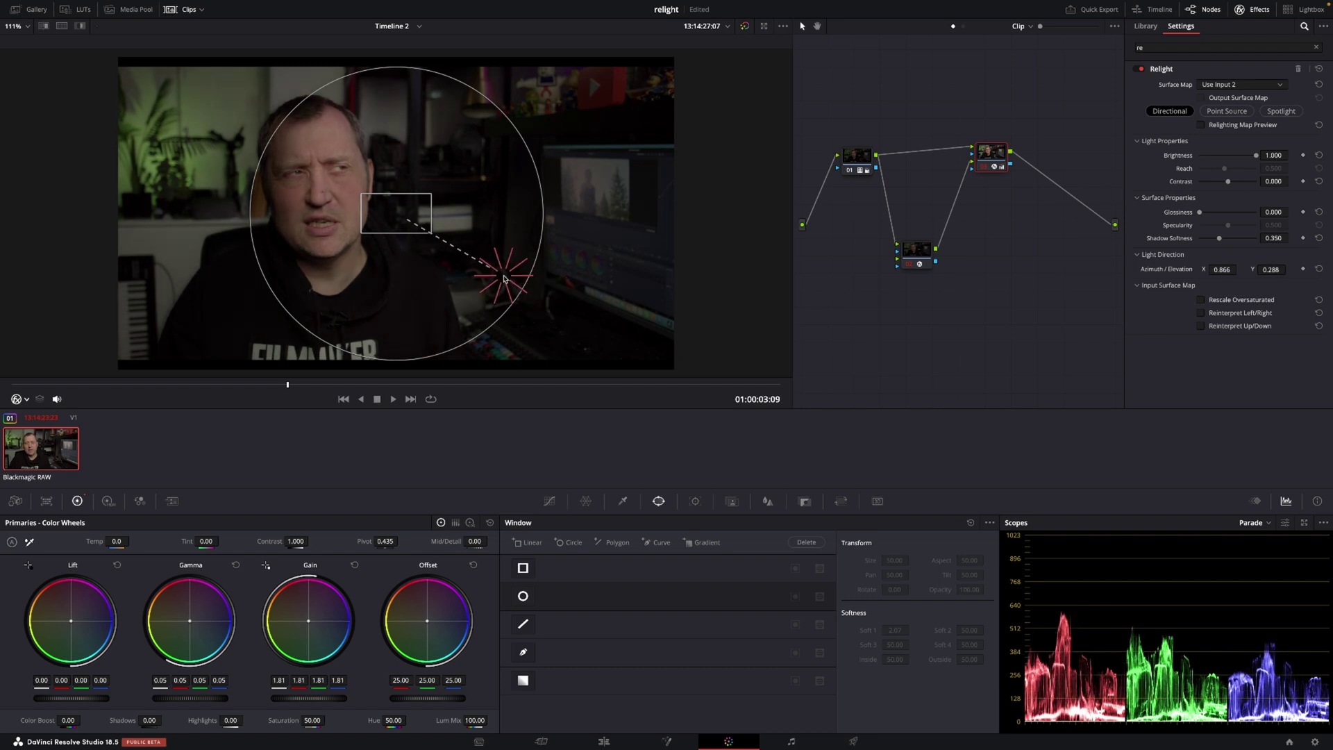
# Make the light a Spotlight from the right, targeted on the nose with Beam Angle 90.
pyautogui.click(1290, 113)
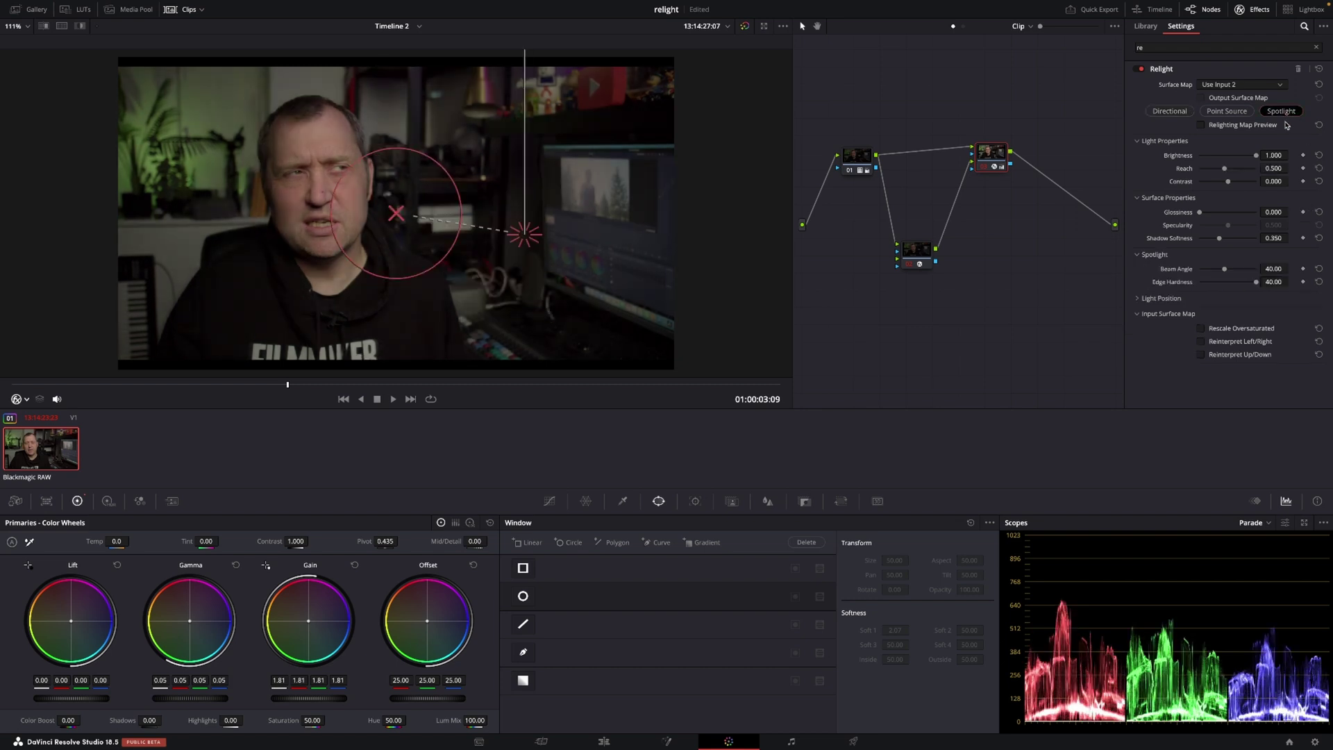
pyautogui.moveTo(525, 236)
pyautogui.mouseDown()
pyautogui.moveTo(510, 235)
pyautogui.moveTo(552, 212)
pyautogui.moveTo(570, 223)
pyautogui.mouseUp()
pyautogui.moveTo(389, 215); pyautogui.dragTo(323, 175)
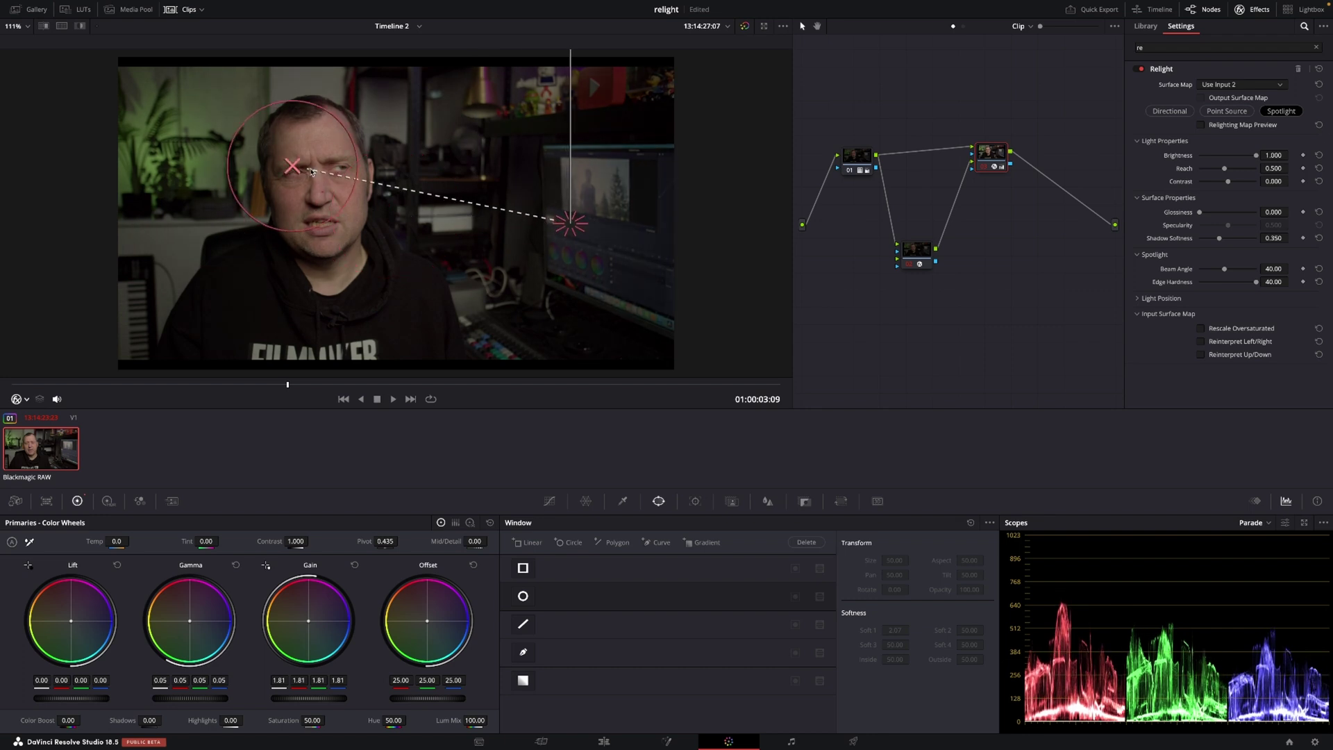
pyautogui.moveTo(343, 232); pyautogui.dragTo(393, 323)
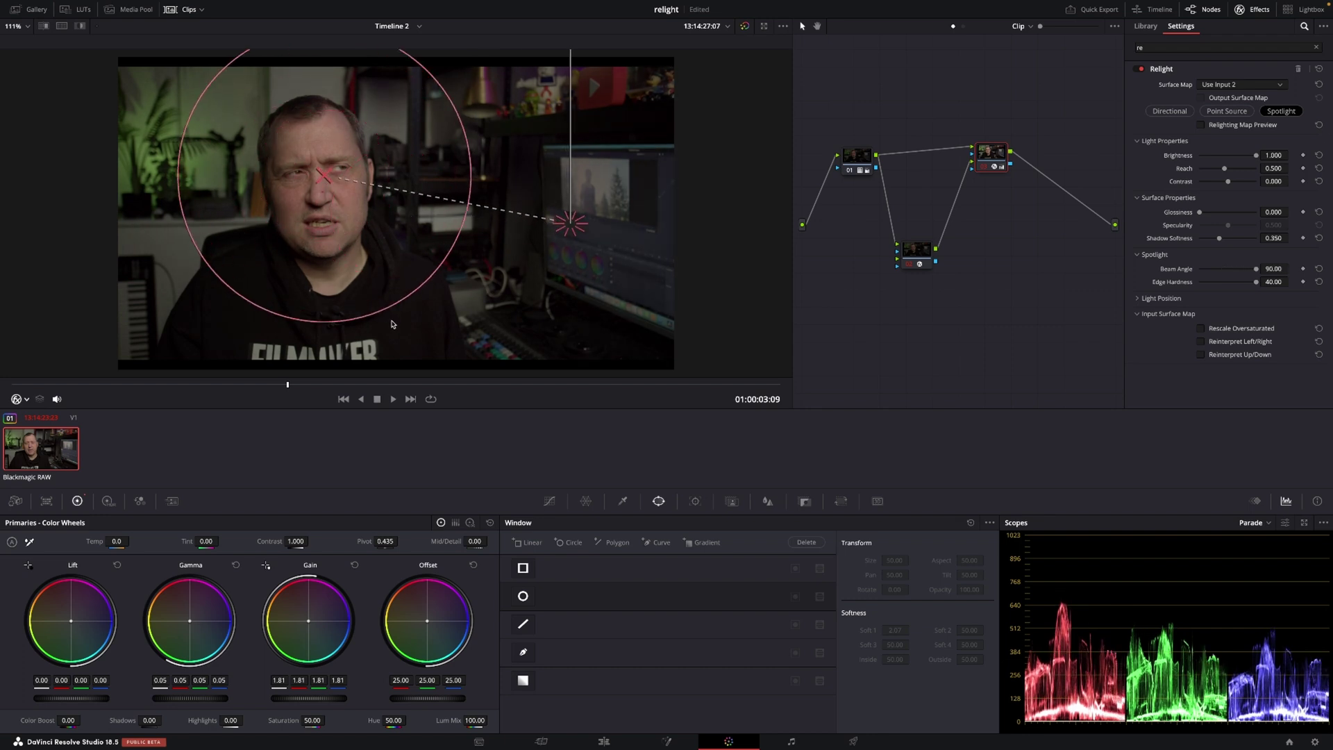
pyautogui.moveTo(323, 176); pyautogui.dragTo(321, 194)
pyautogui.moveTo(575, 226)
pyautogui.mouseDown()
pyautogui.moveTo(389, 236)
pyautogui.moveTo(622, 264)
pyautogui.moveTo(591, 289)
pyautogui.moveTo(739, 310)
pyautogui.moveTo(845, 363)
pyautogui.moveTo(658, 287)
pyautogui.mouseUp()
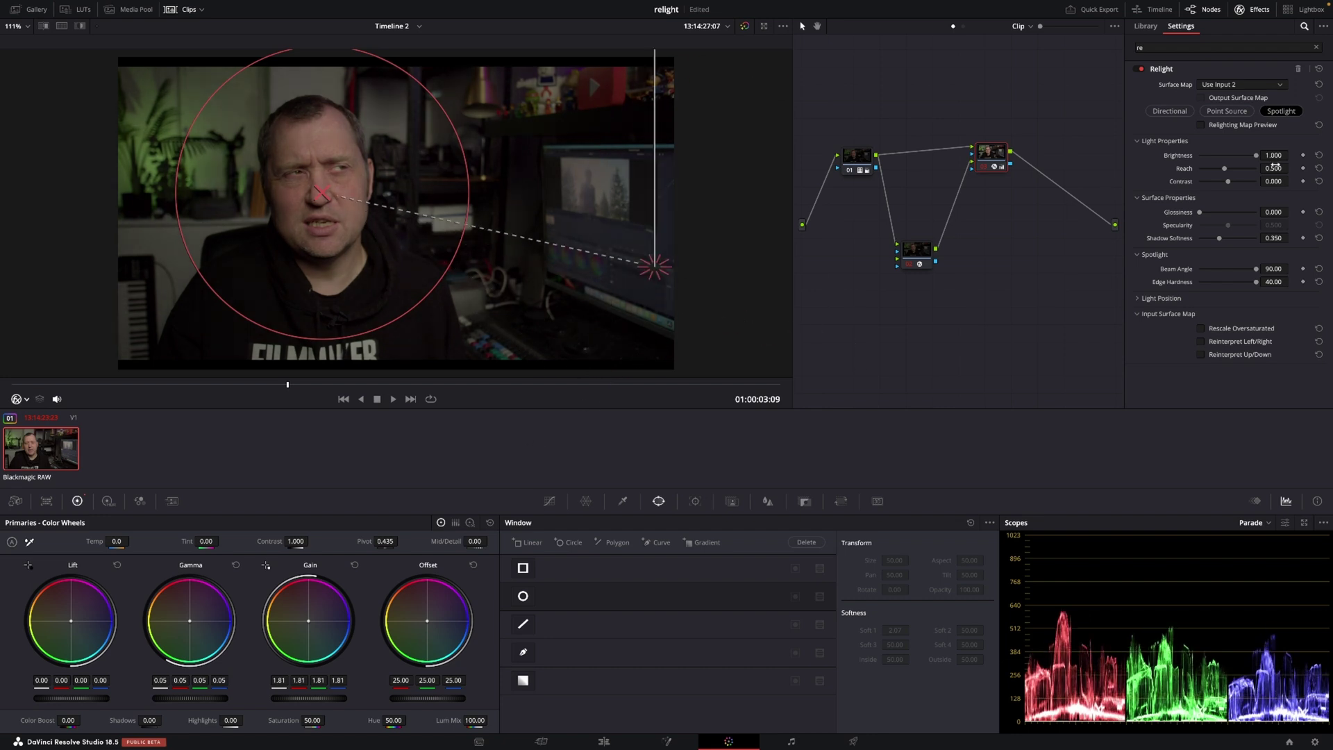
# Return to a full-brightness Point Source placed up and right of the interviewee's head.
pyautogui.click(1238, 114)
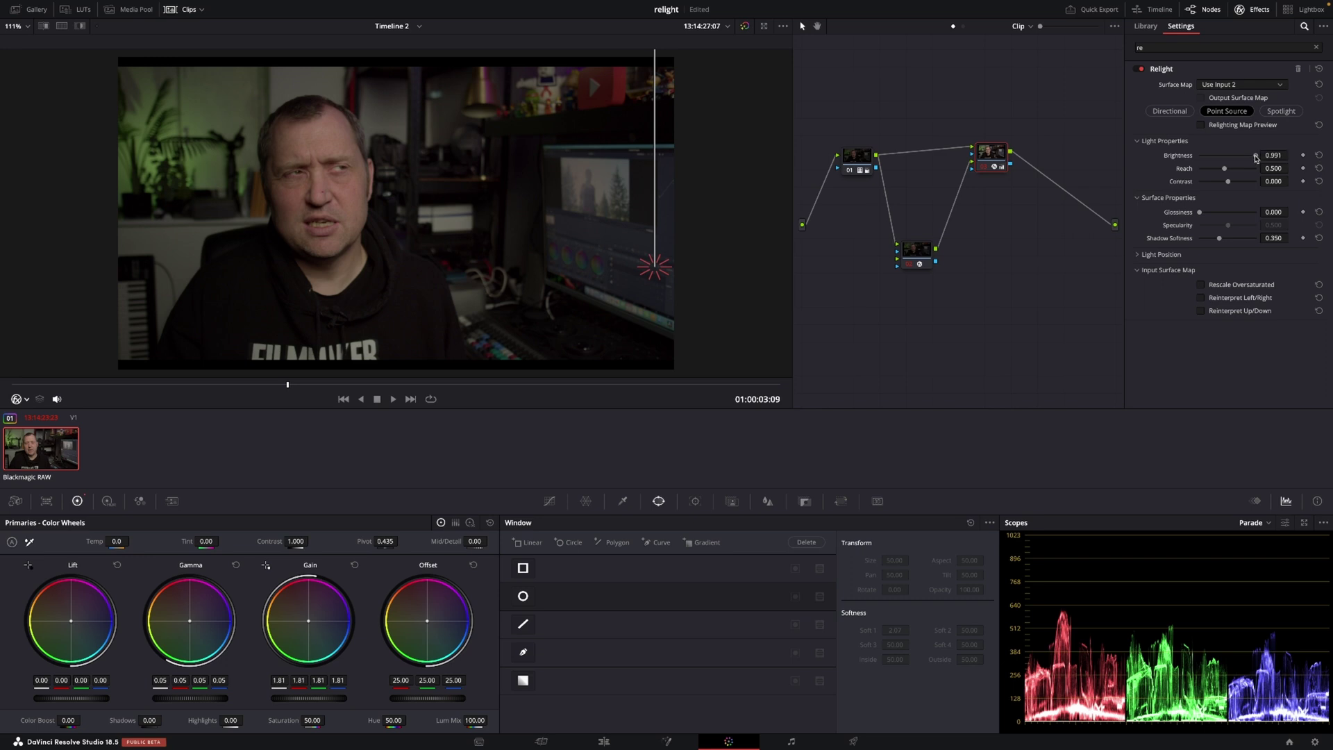
pyautogui.moveTo(1255, 159); pyautogui.dragTo(1290, 163)
pyautogui.moveTo(654, 266); pyautogui.dragTo(382, 163)
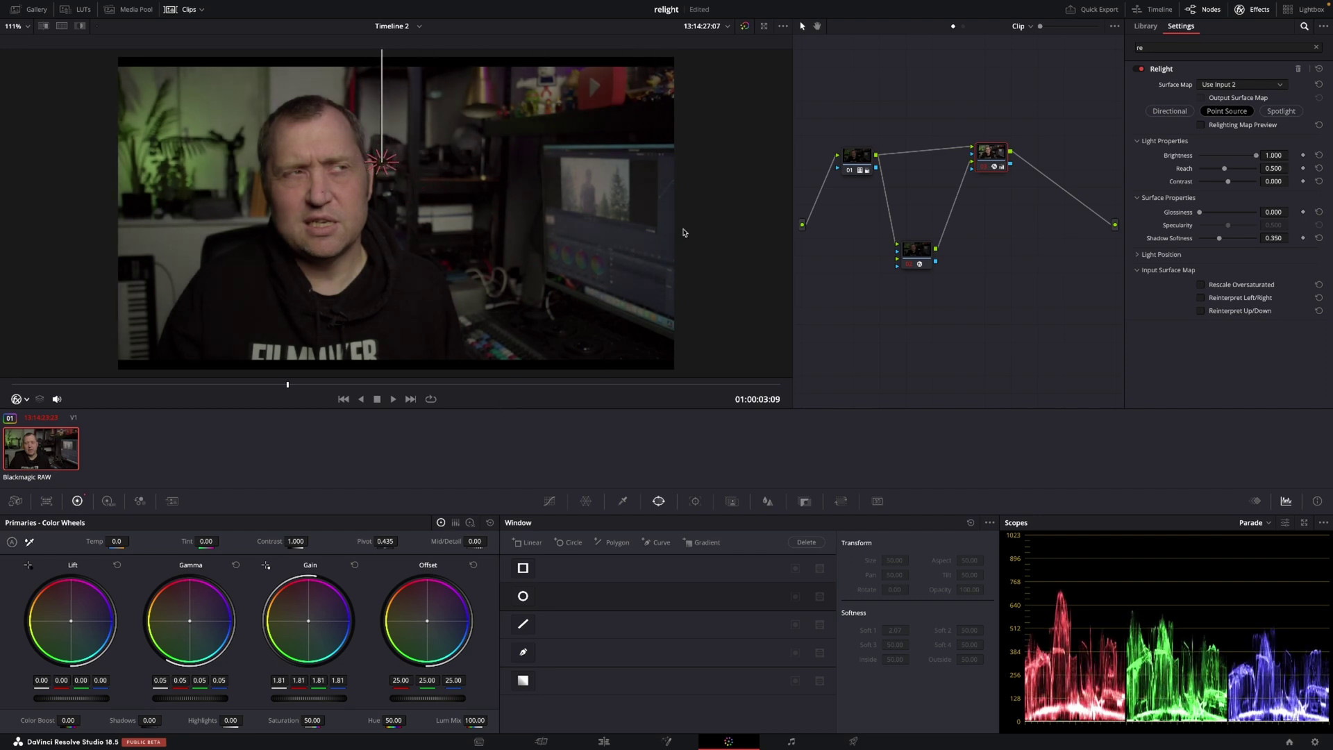
pyautogui.scroll(-5, 505, 229)
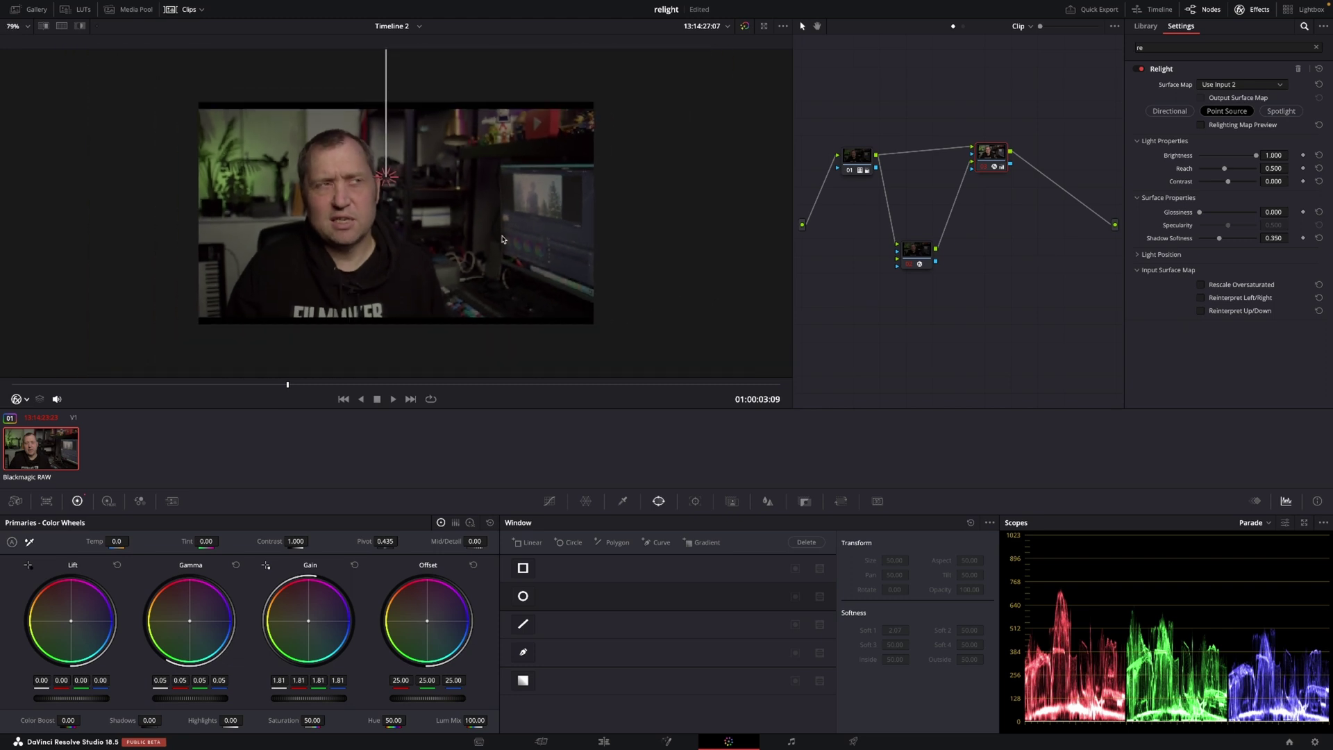
pyautogui.moveTo(391, 95); pyautogui.dragTo(470, 198)
pyautogui.scroll(4, 428, 197)
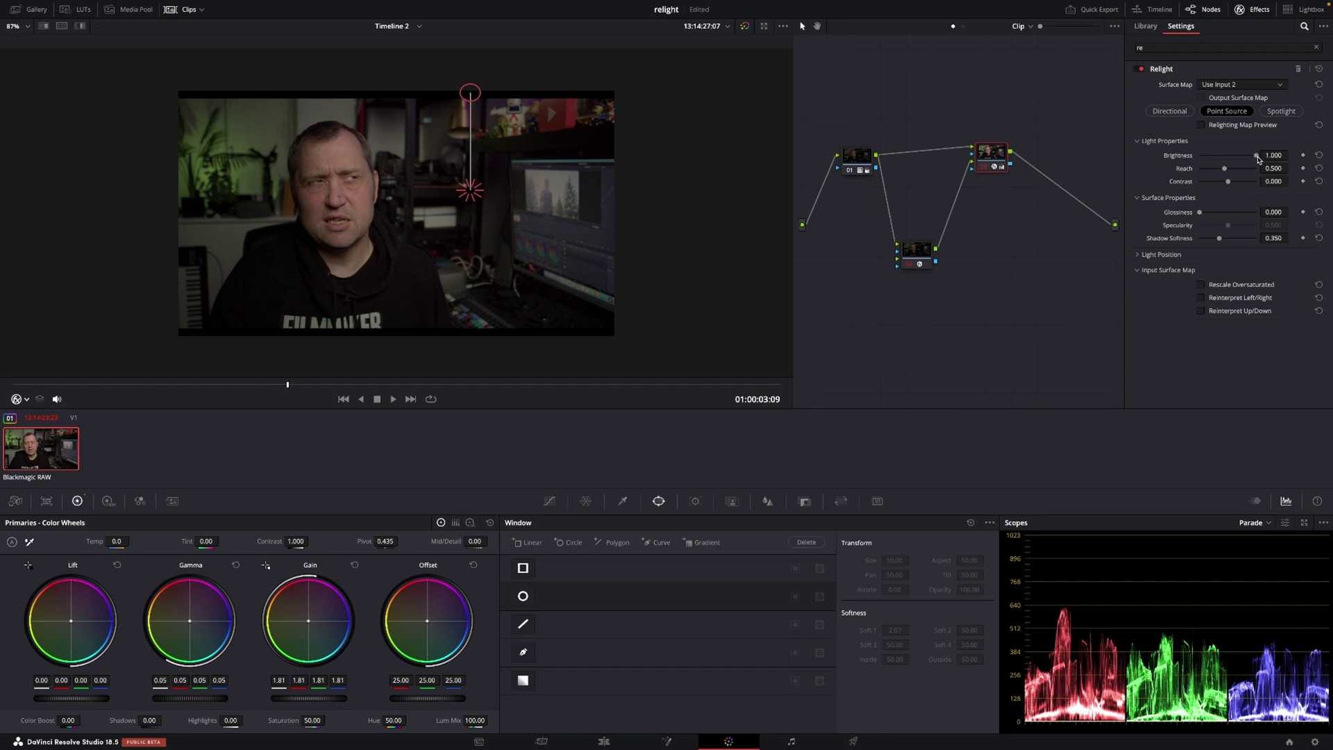
# Set the point light to Brightness 0.872, Reach 0.670, Contrast -0.633, then raise it past the right edge.
pyautogui.moveTo(1256, 155)
pyautogui.mouseDown()
pyautogui.moveTo(1175, 162)
pyautogui.moveTo(1248, 156)
pyautogui.mouseUp()
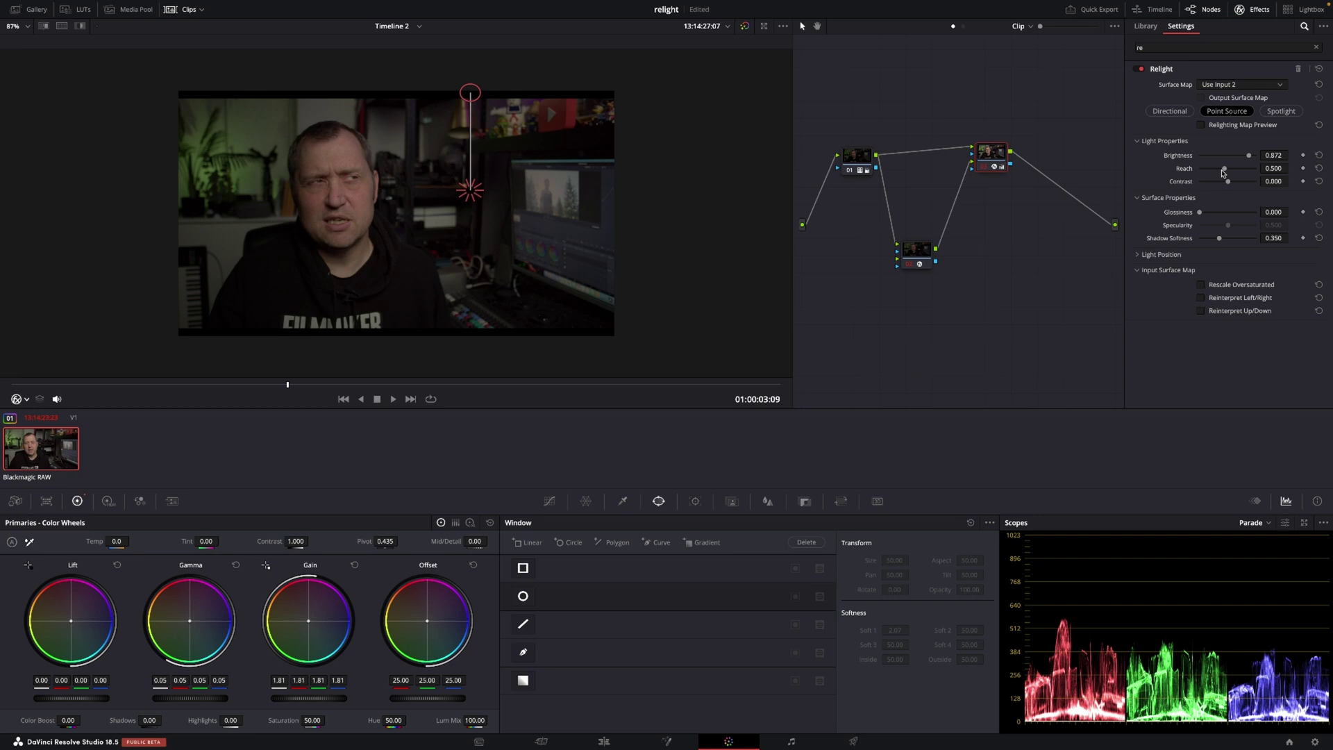
pyautogui.moveTo(1224, 170)
pyautogui.mouseDown()
pyautogui.moveTo(1213, 174)
pyautogui.moveTo(1236, 174)
pyautogui.moveTo(1210, 184)
pyautogui.mouseUp()
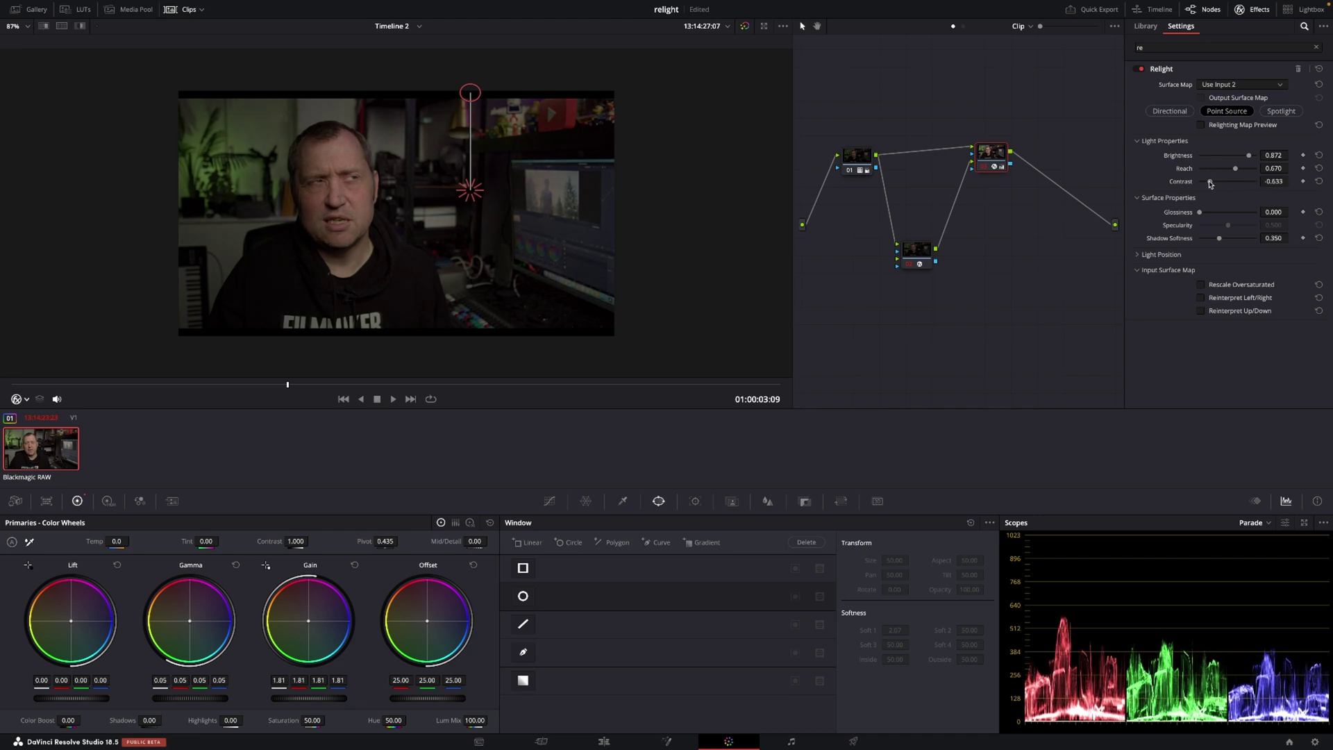
pyautogui.moveTo(470, 92); pyautogui.dragTo(470, 72)
pyautogui.moveTo(472, 192); pyautogui.dragTo(641, 198)
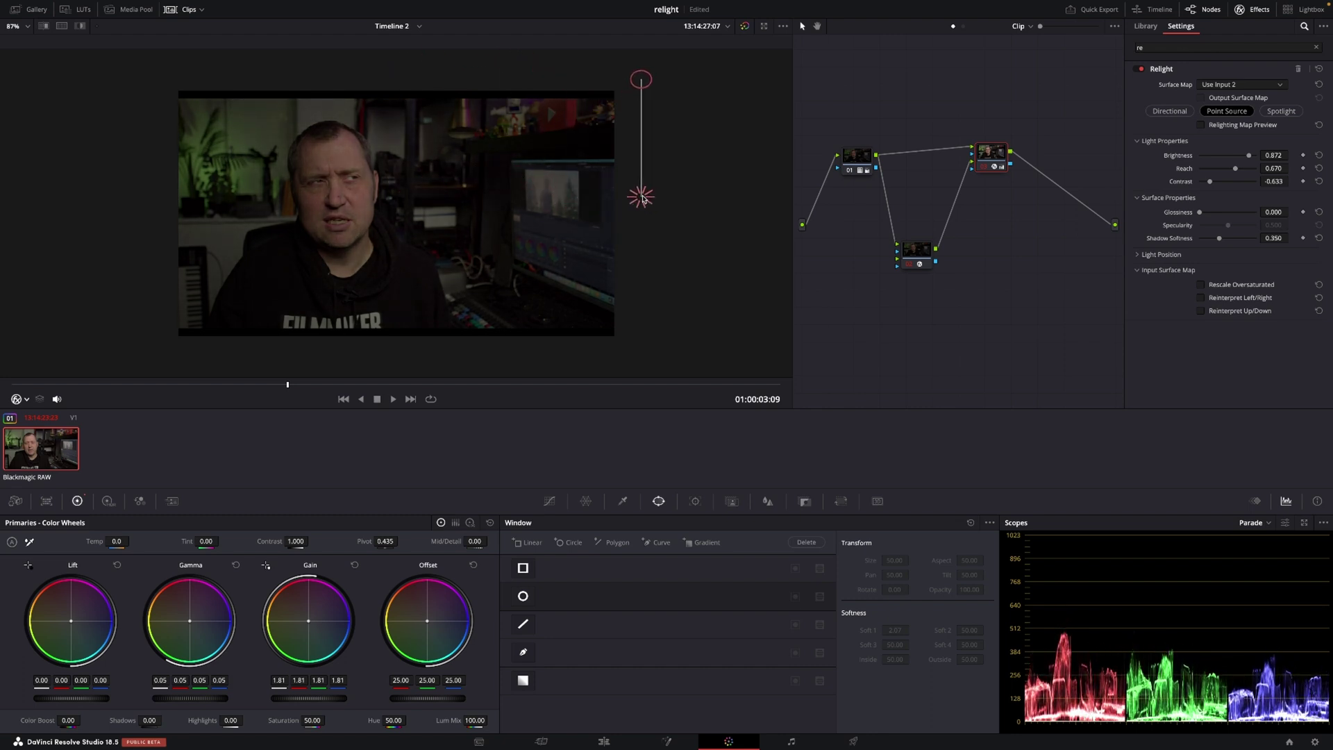